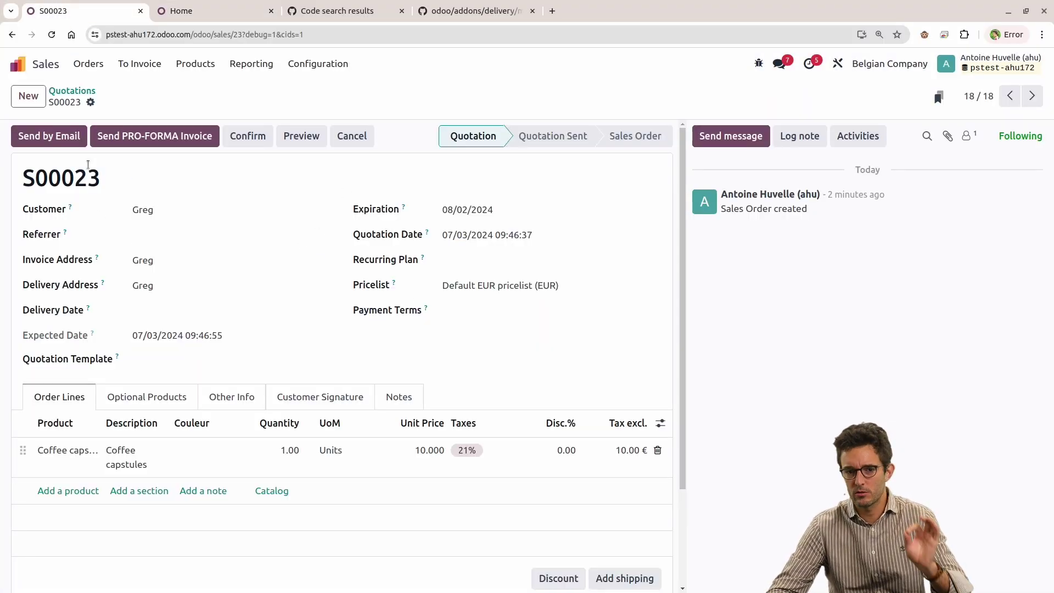
click(50, 137)
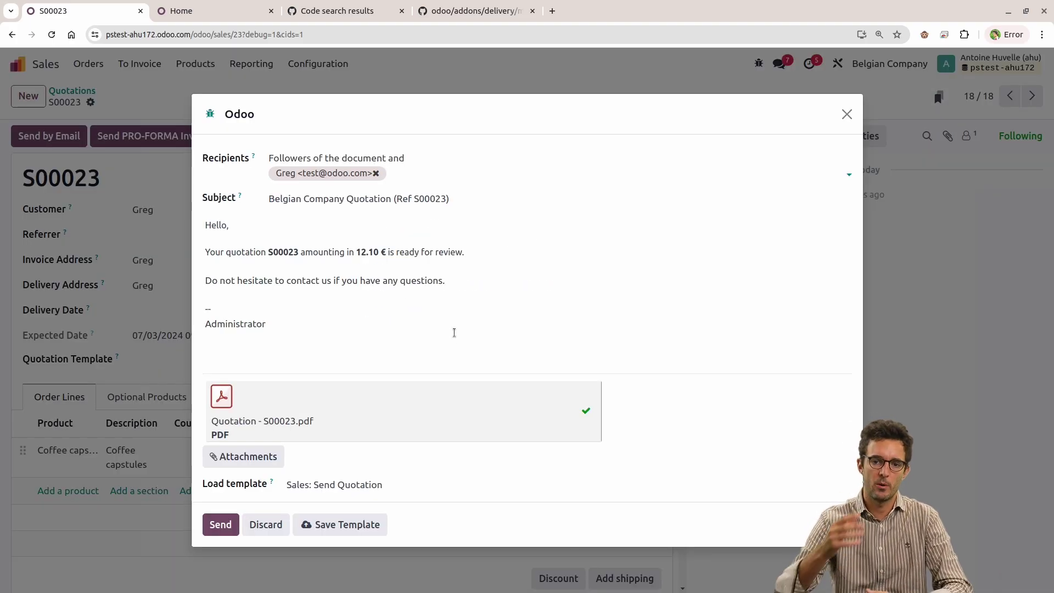
click(419, 485)
drag(357, 485, 308, 477)
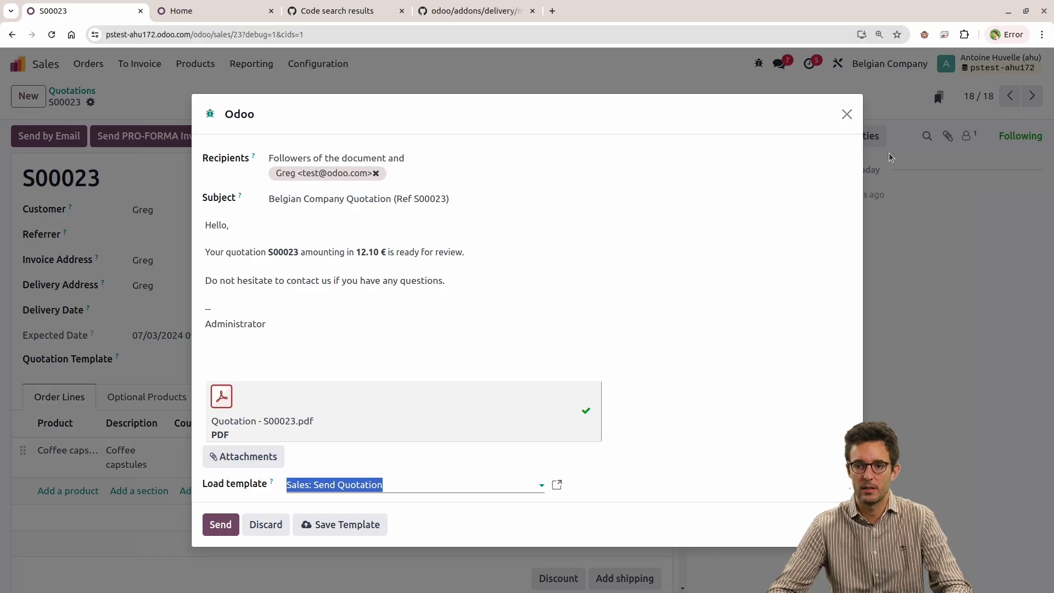
click(847, 114)
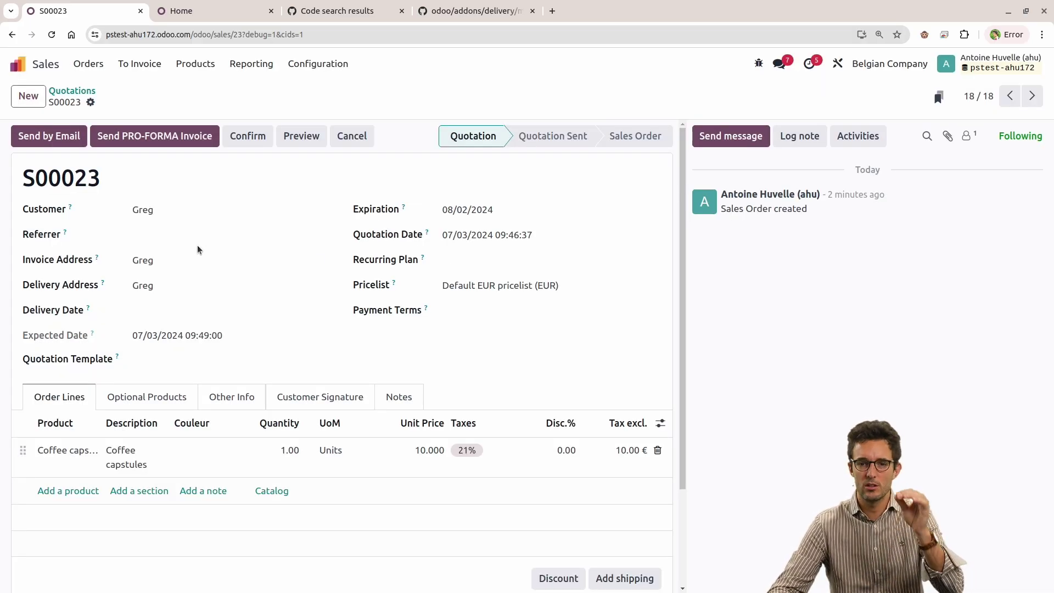
Step: From the Odoo home page, search 'email t' in the command palette and open Email Templates
click(199, 11)
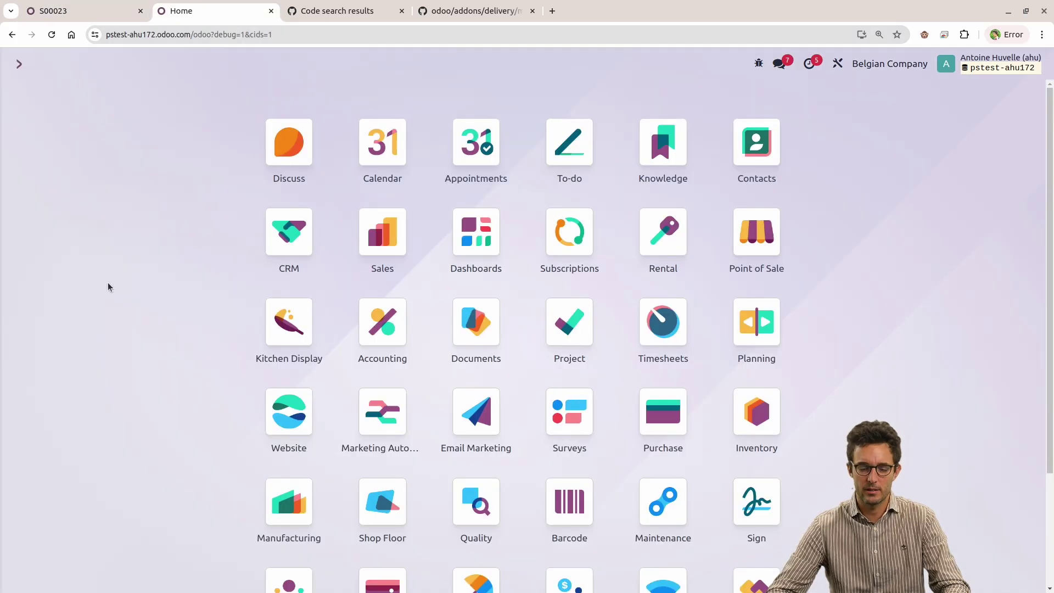
text(email t)
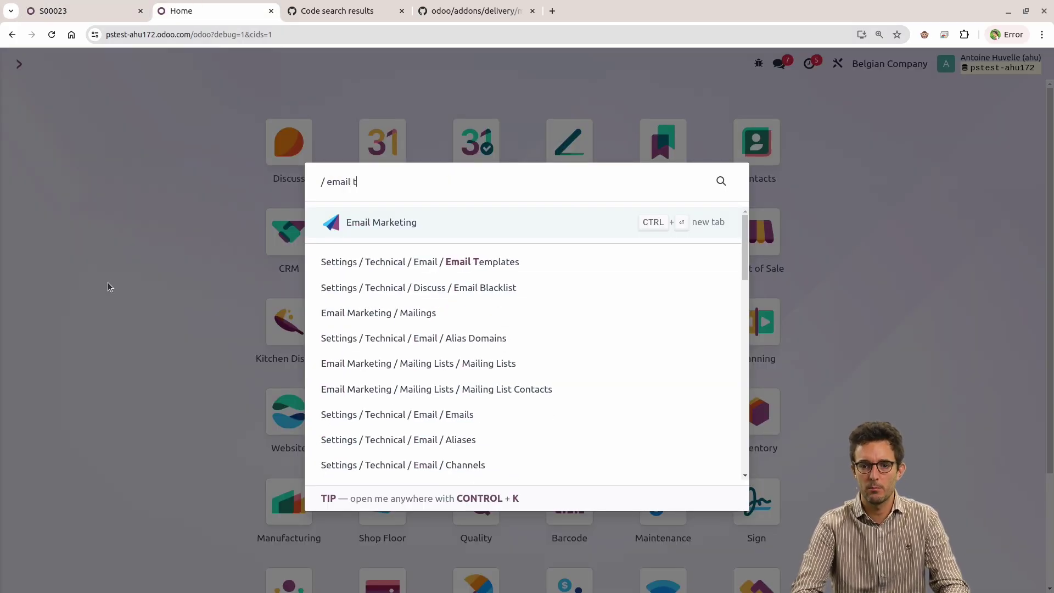
key(Down)
key(Return)
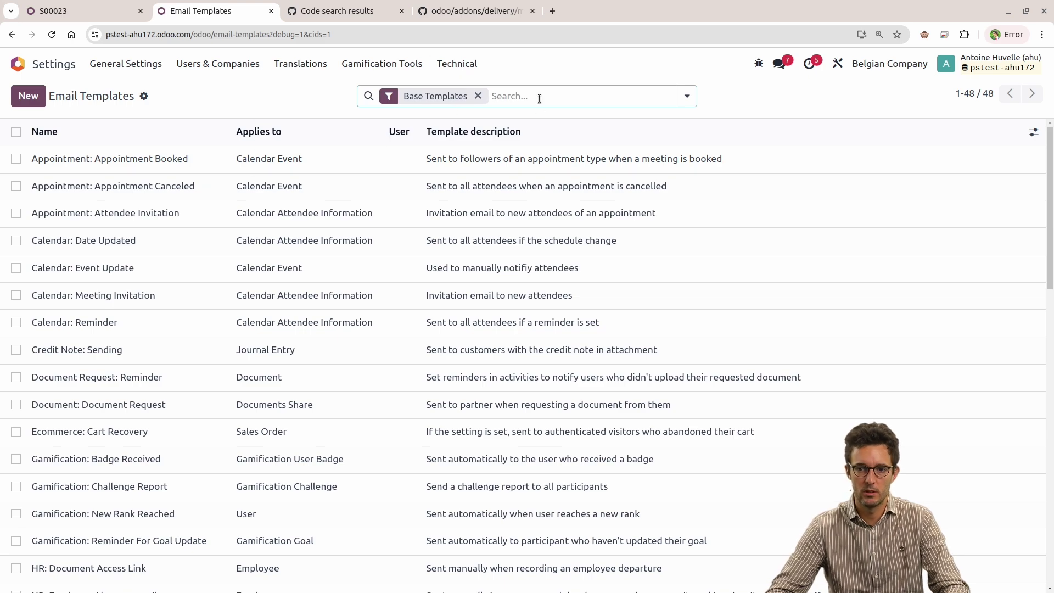
Step: Filter templates by Applies to 'sale' and open Sales: Send Quotation
text(sale)
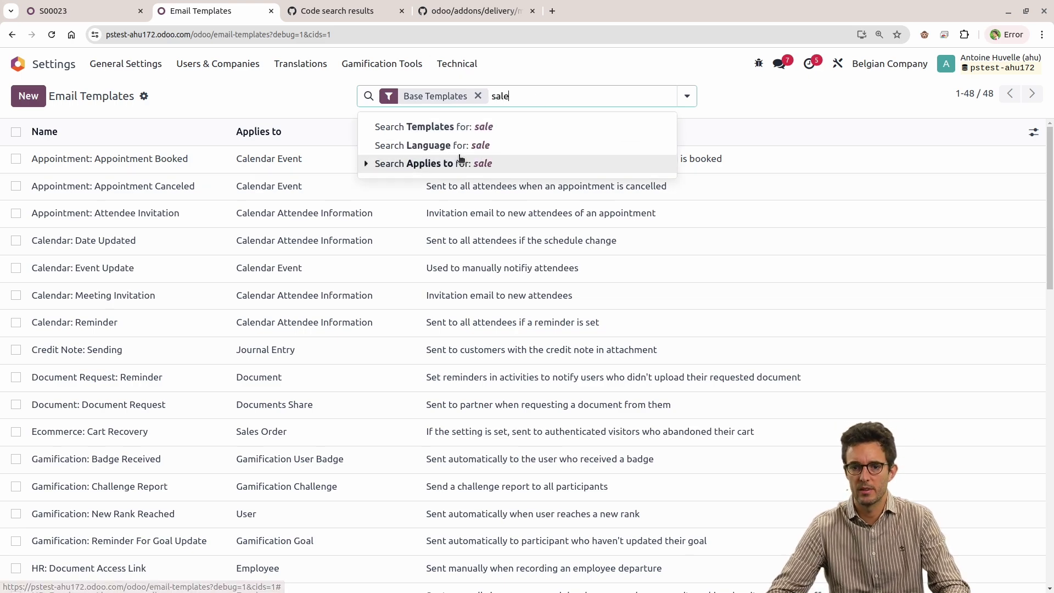
click(455, 164)
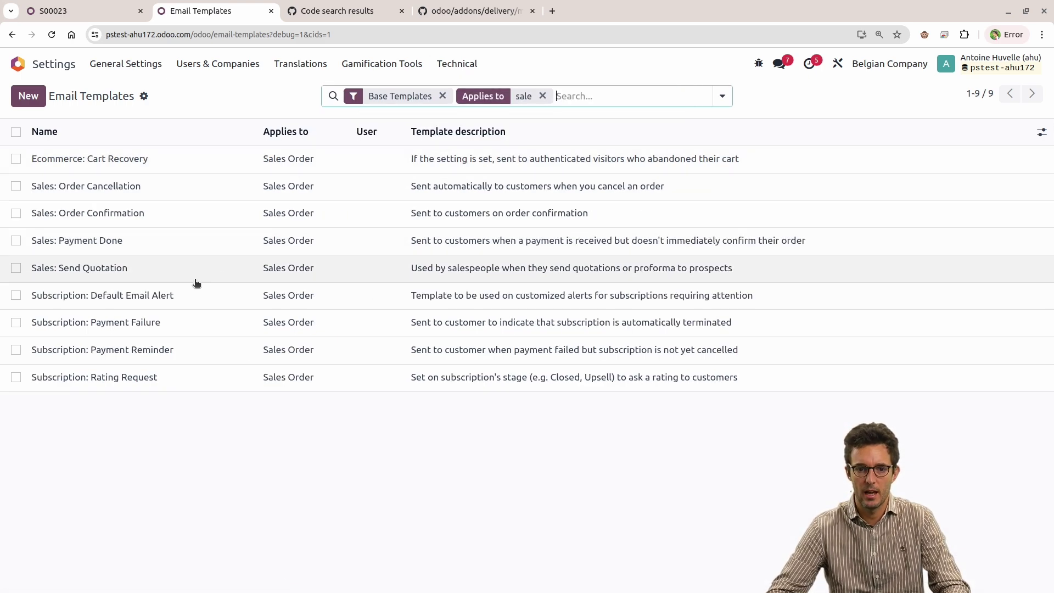
click(77, 268)
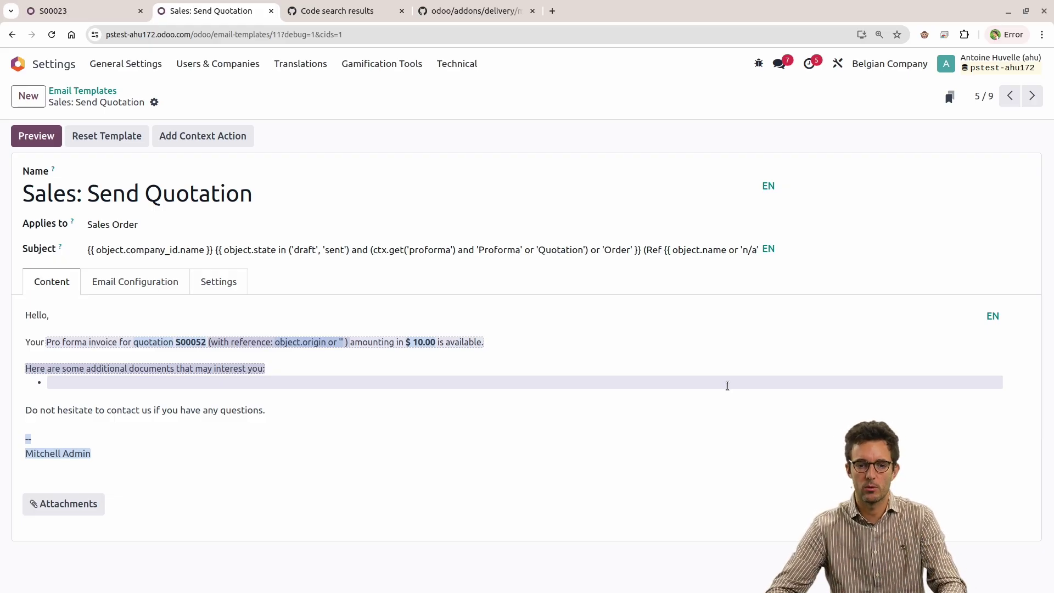
Step: Select the 'Hello,' greeting and the blank line after it in the template body
double_click(240, 325)
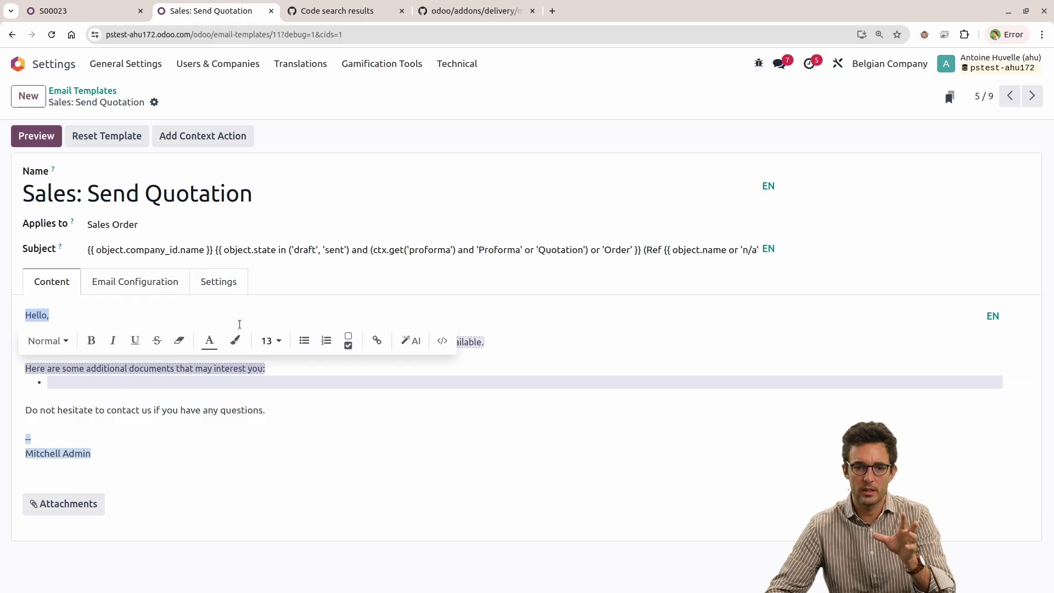
click(625, 356)
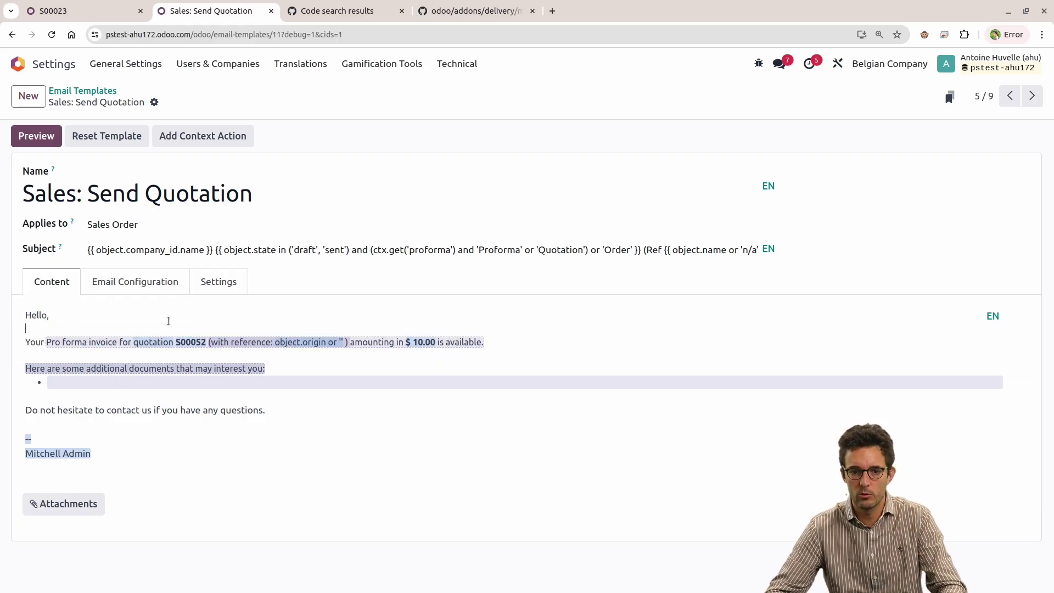
key(shift+Left)
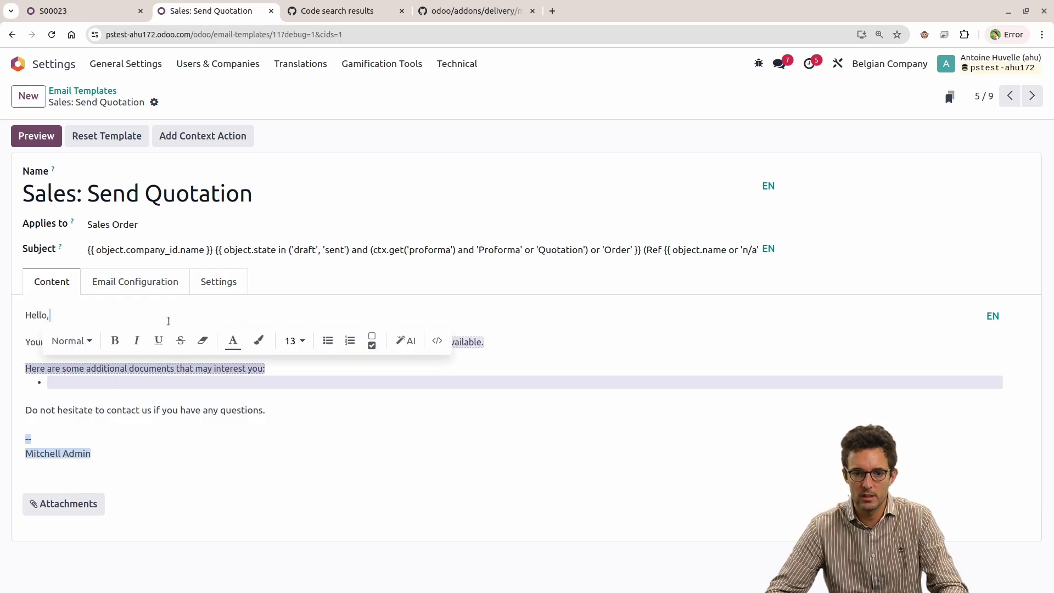
Step: Switch the template body to HTML code view and inspect the signature and document-loop lines
click(438, 342)
scroll(338, 409, down, 10)
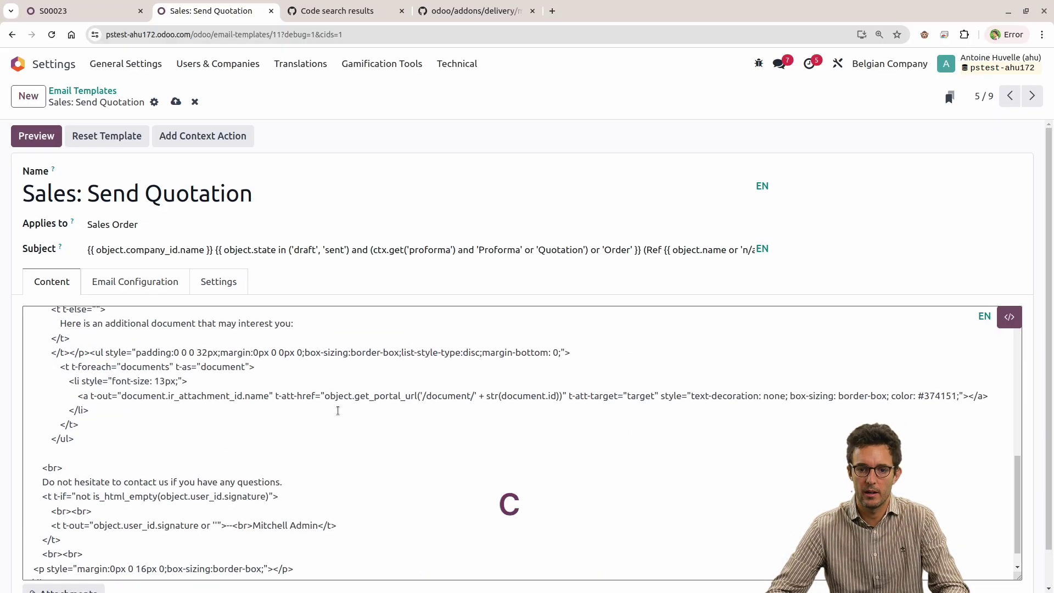
scroll(338, 409, up, 10)
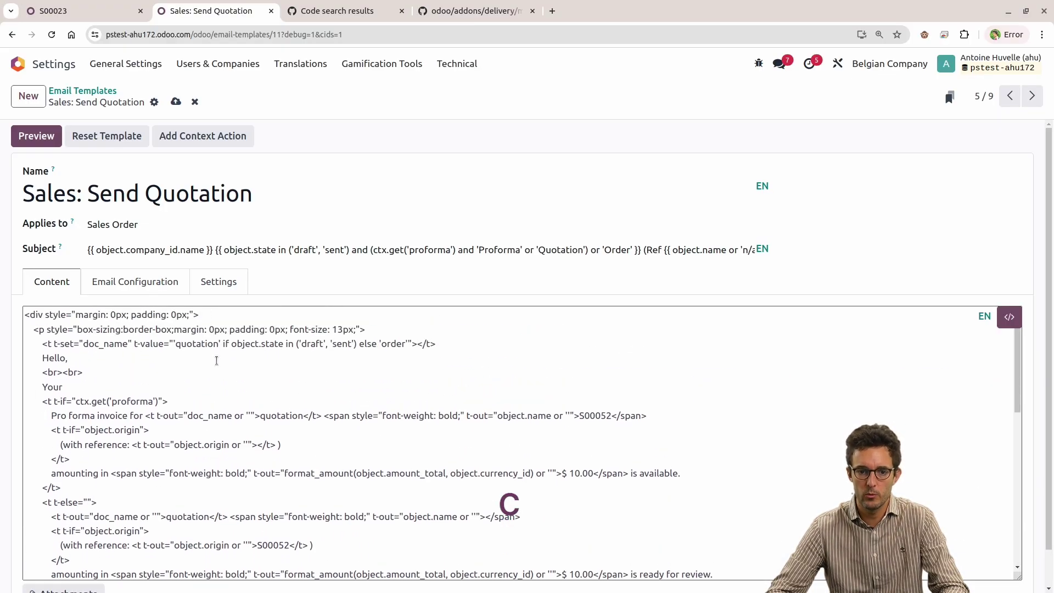
scroll(216, 361, down, 10)
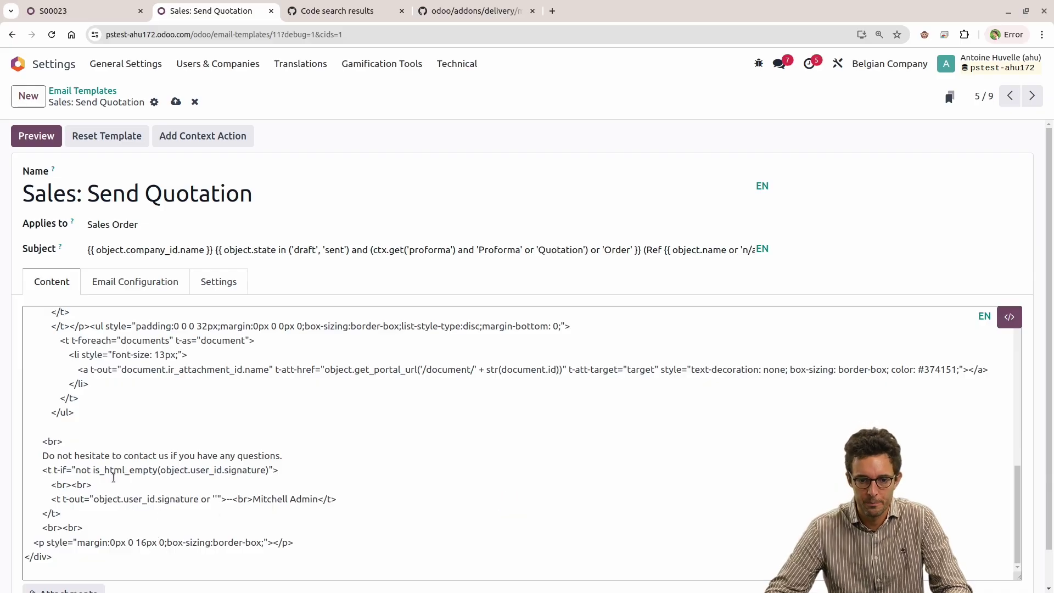
drag(51, 499, 338, 498)
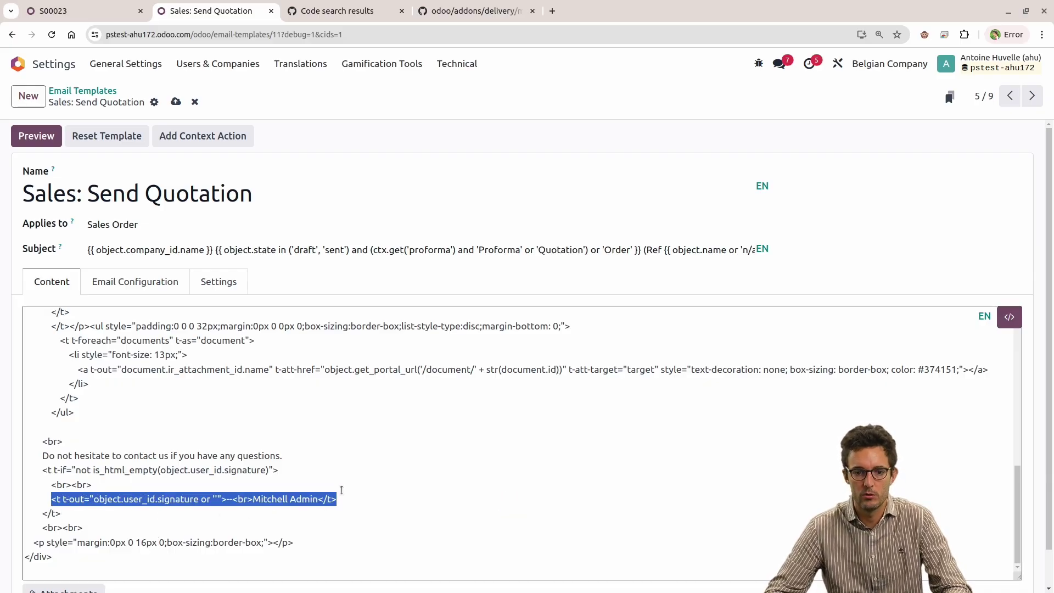
scroll(324, 486, up, 5)
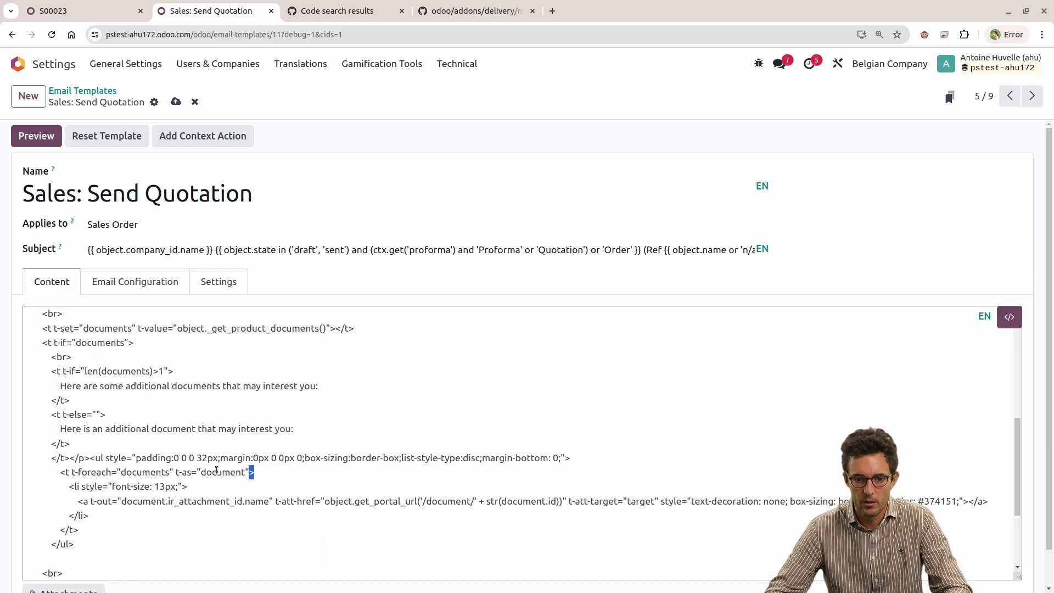
drag(272, 474, 56, 473)
click(75, 476)
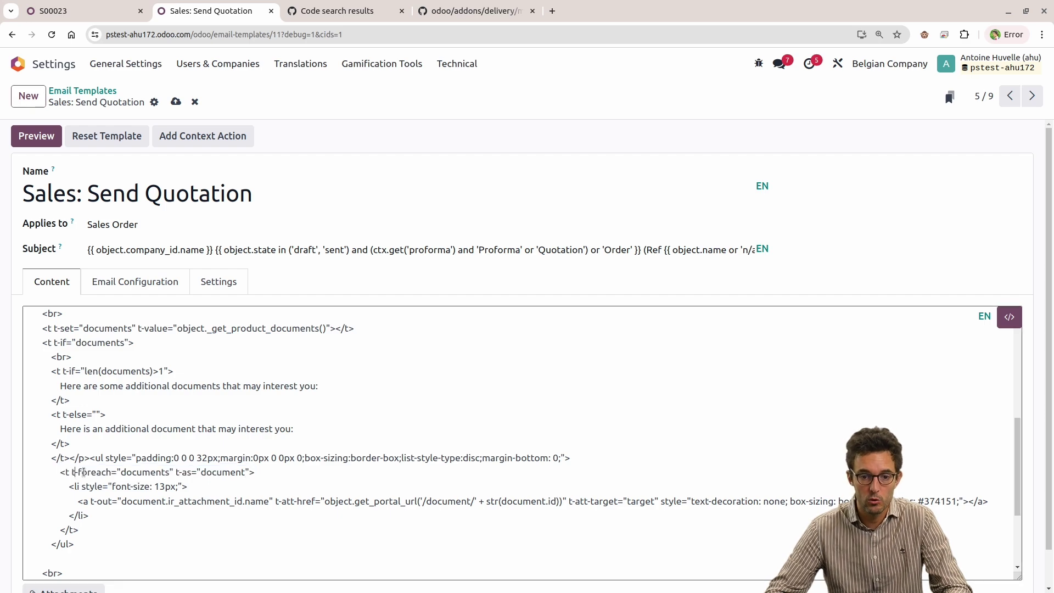
Step: Examine doc_name, origin and object.name in the quotation line, then select user_id in the signature
scroll(168, 502, up, 4)
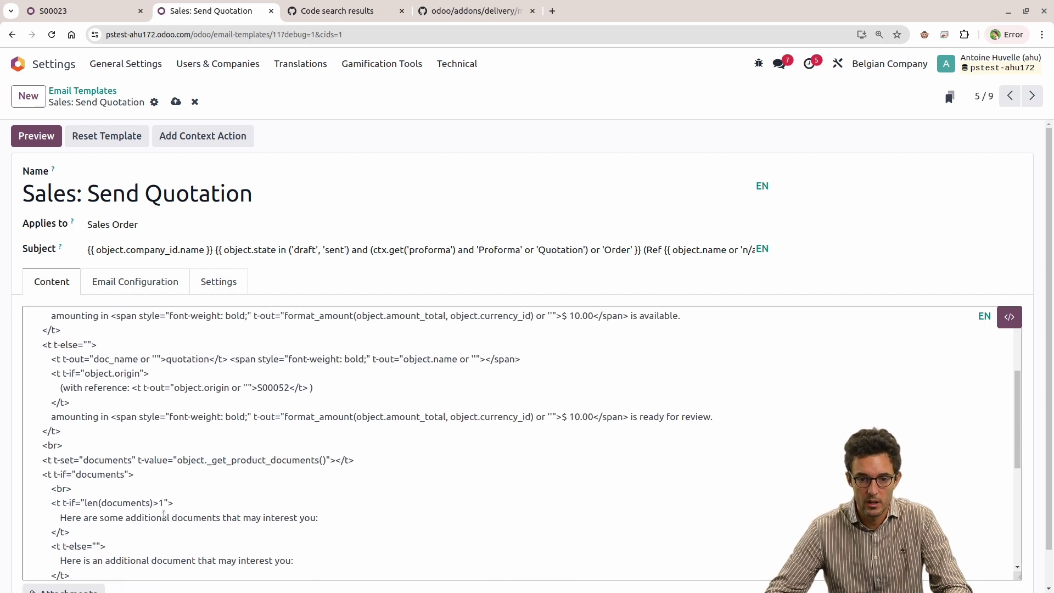
scroll(322, 465, up, 2)
drag(314, 454, 52, 456)
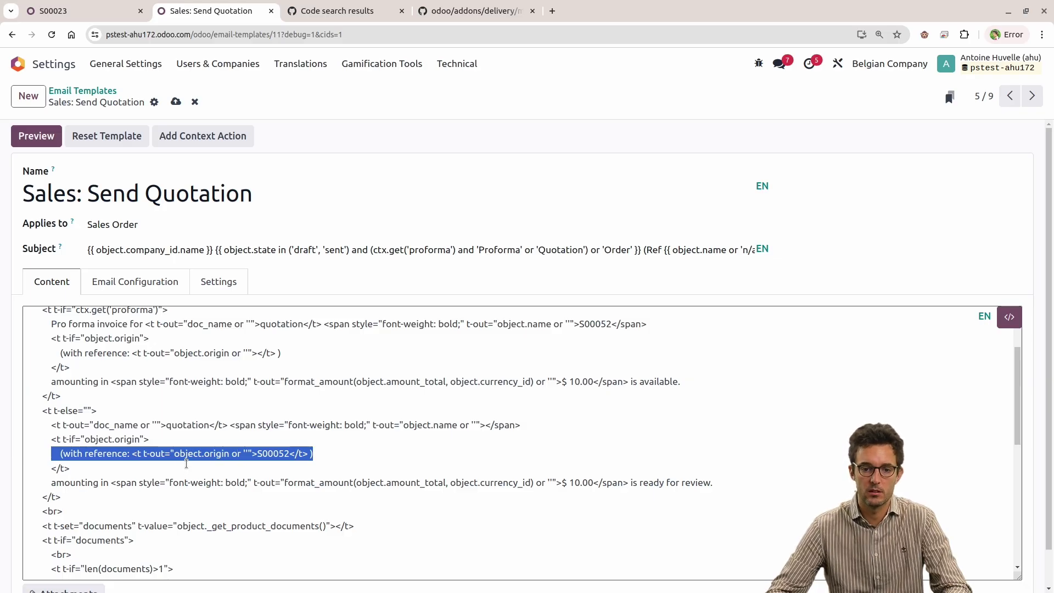
double_click(127, 440)
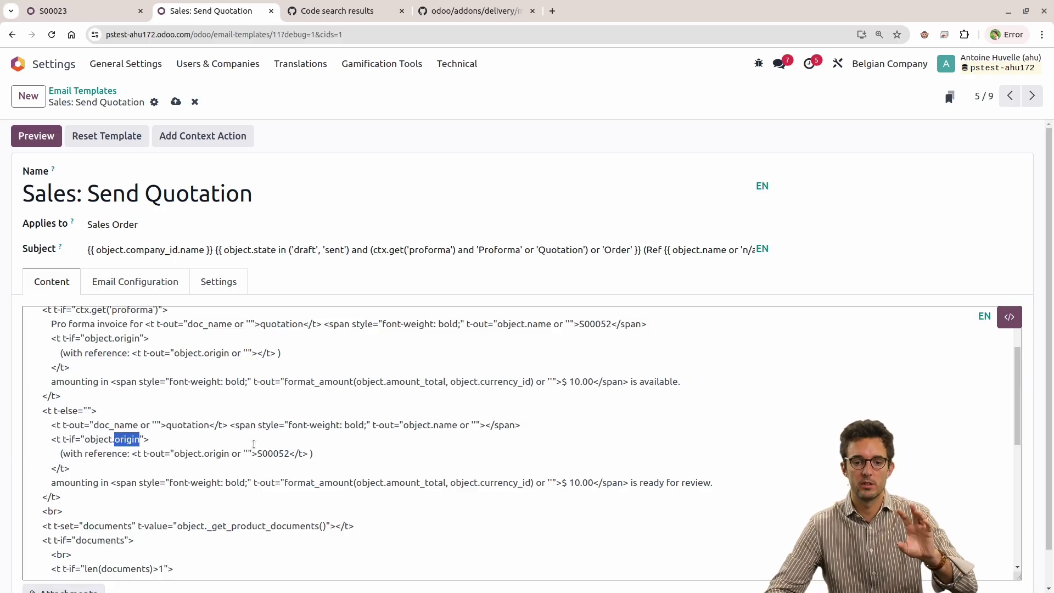
click(110, 425)
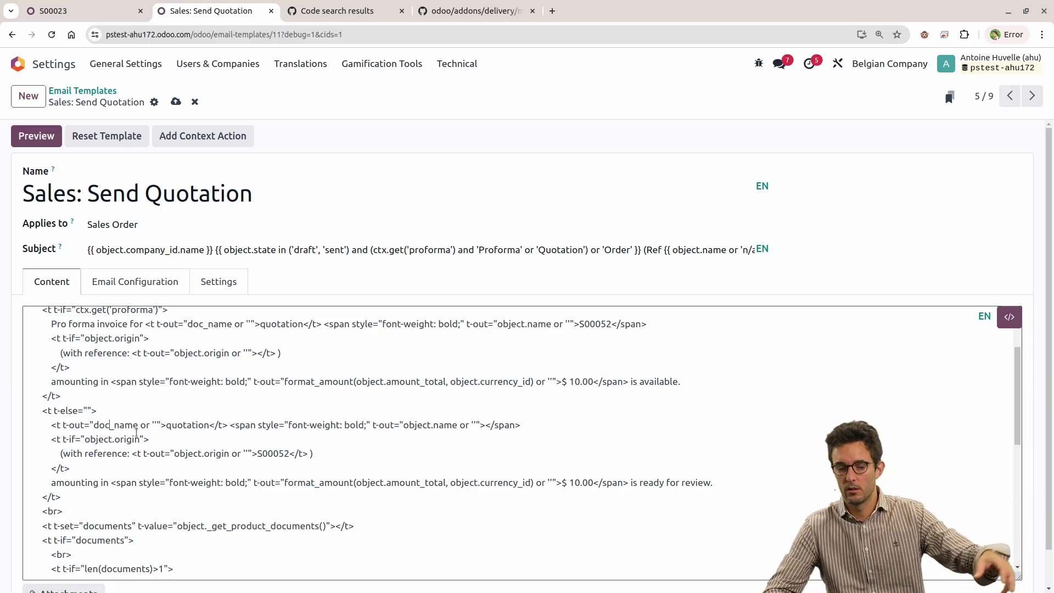
click(121, 440)
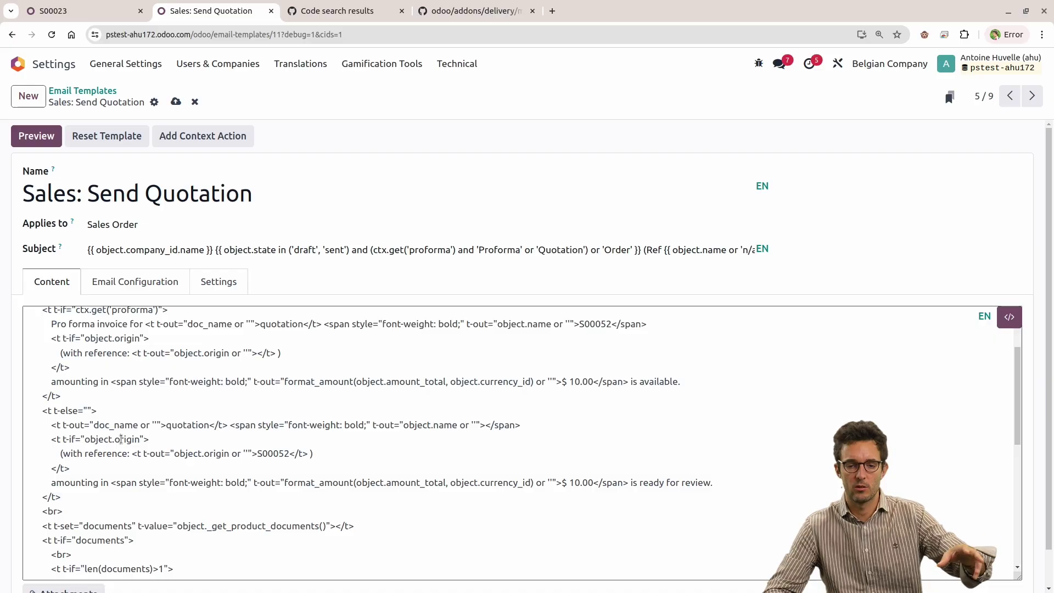
double_click(113, 426)
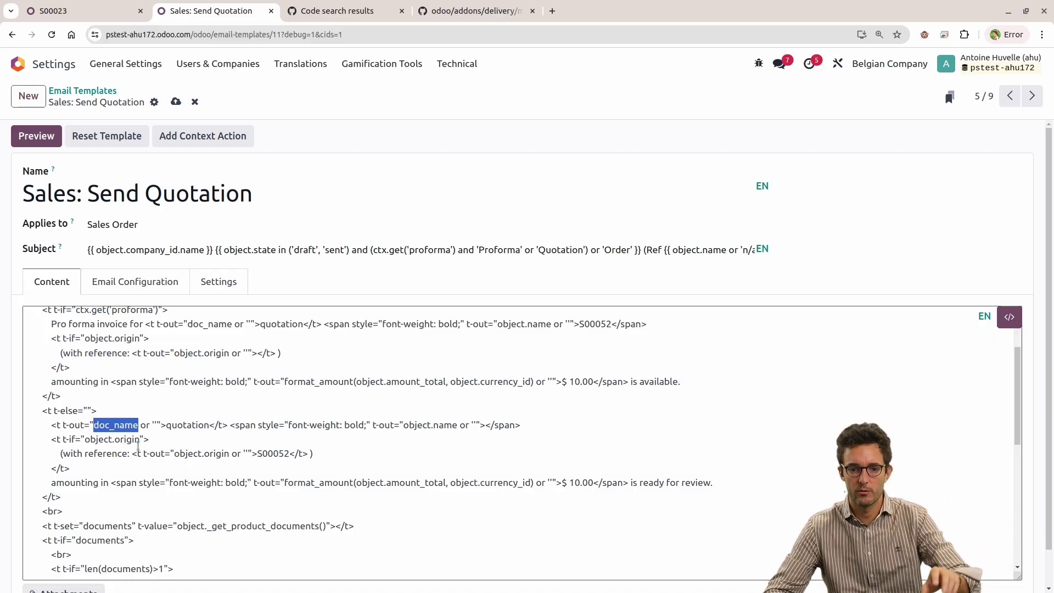
scroll(188, 462, up, 1)
click(177, 490)
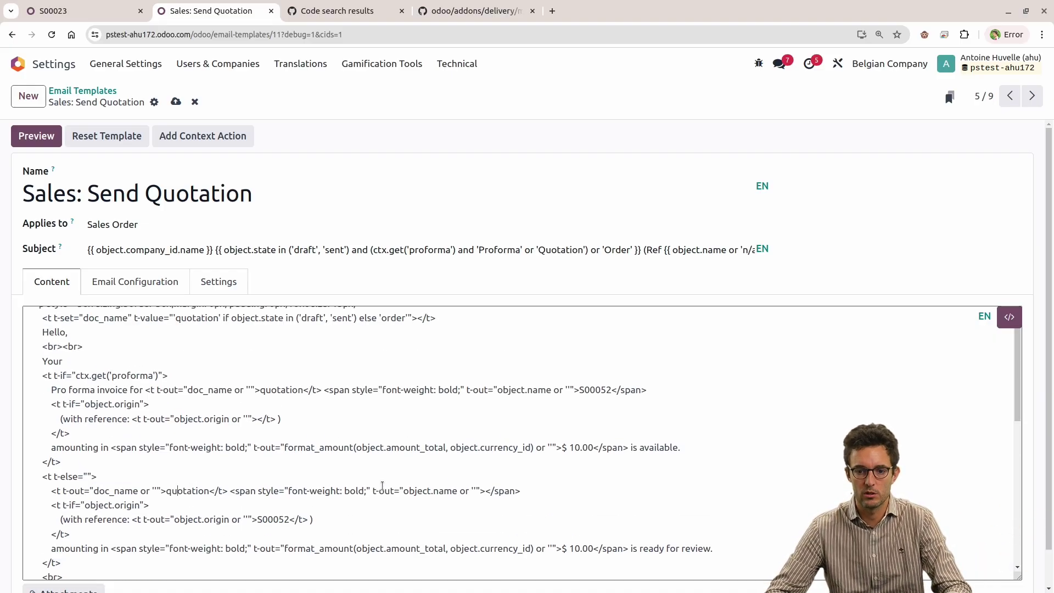
drag(409, 491, 452, 491)
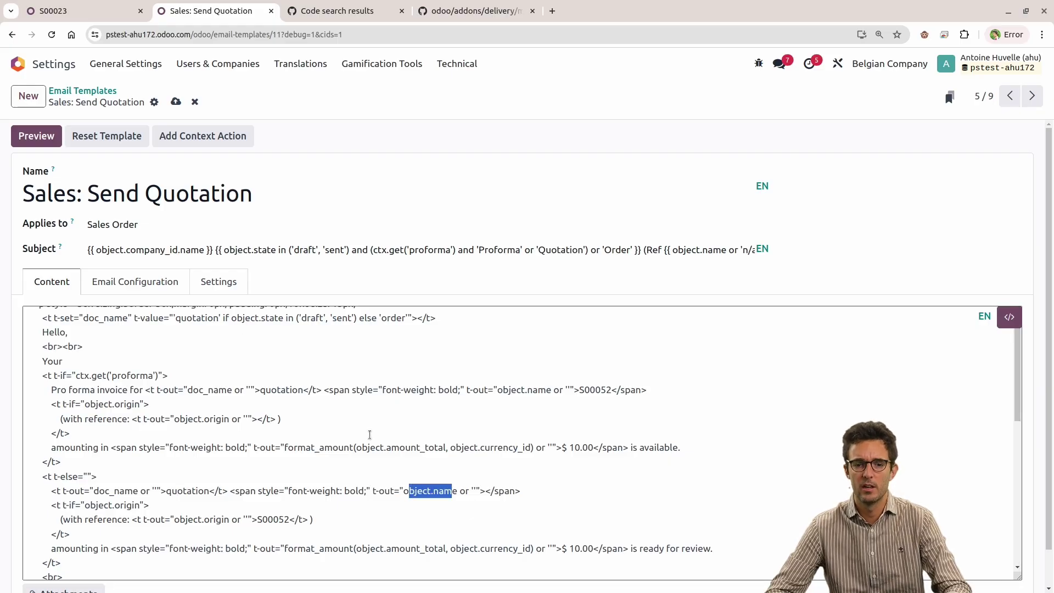
scroll(370, 435, down, 10)
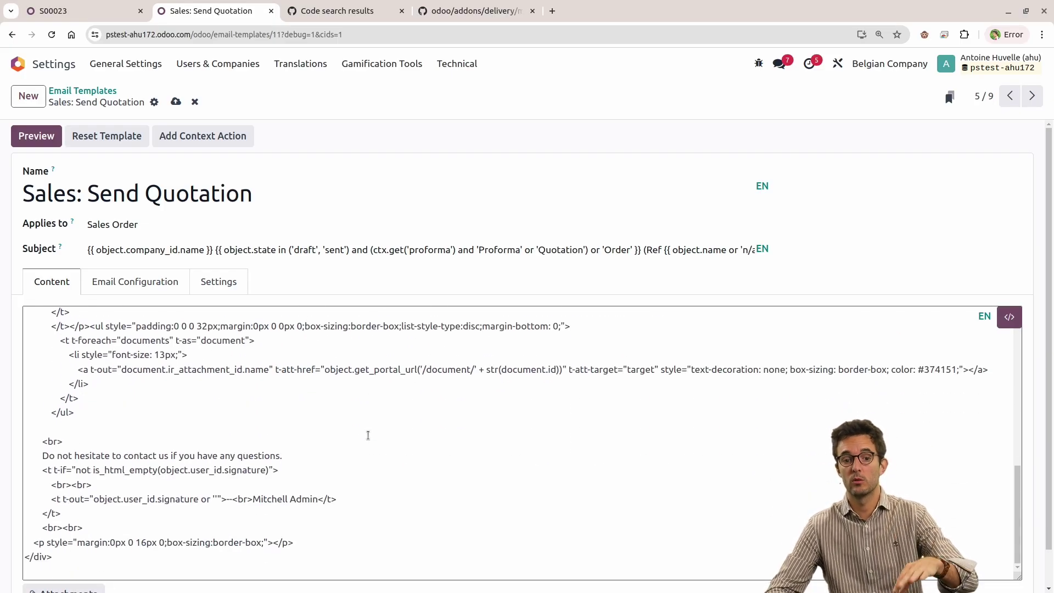
drag(51, 499, 226, 499)
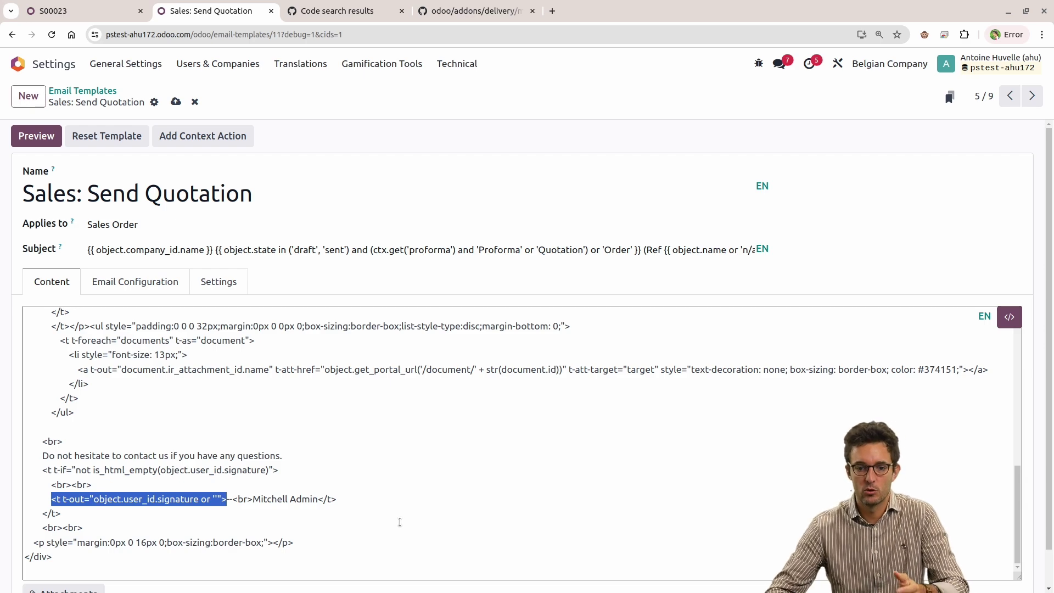
double_click(139, 499)
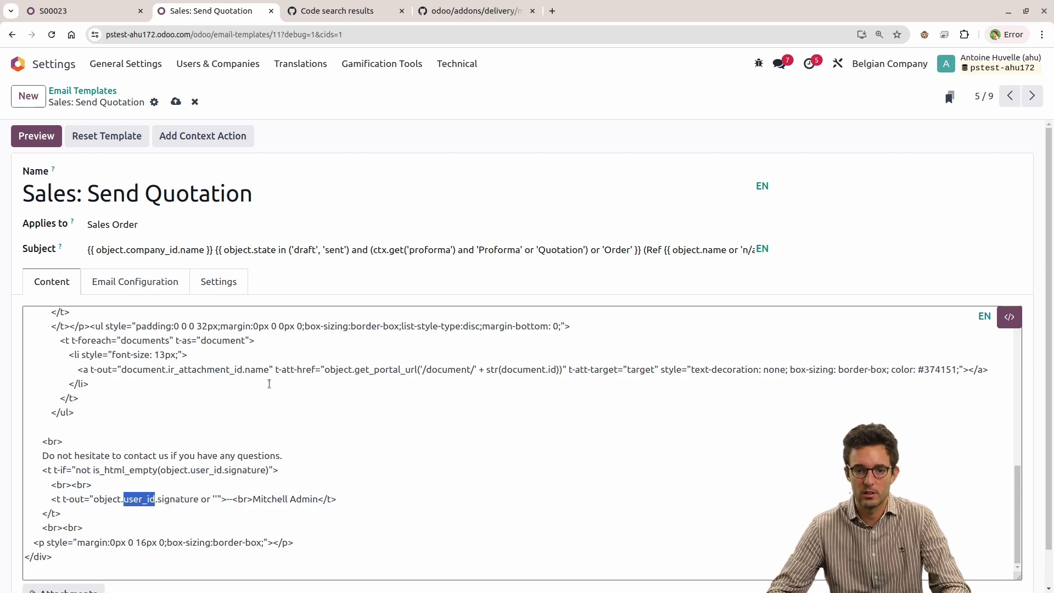
click(1011, 319)
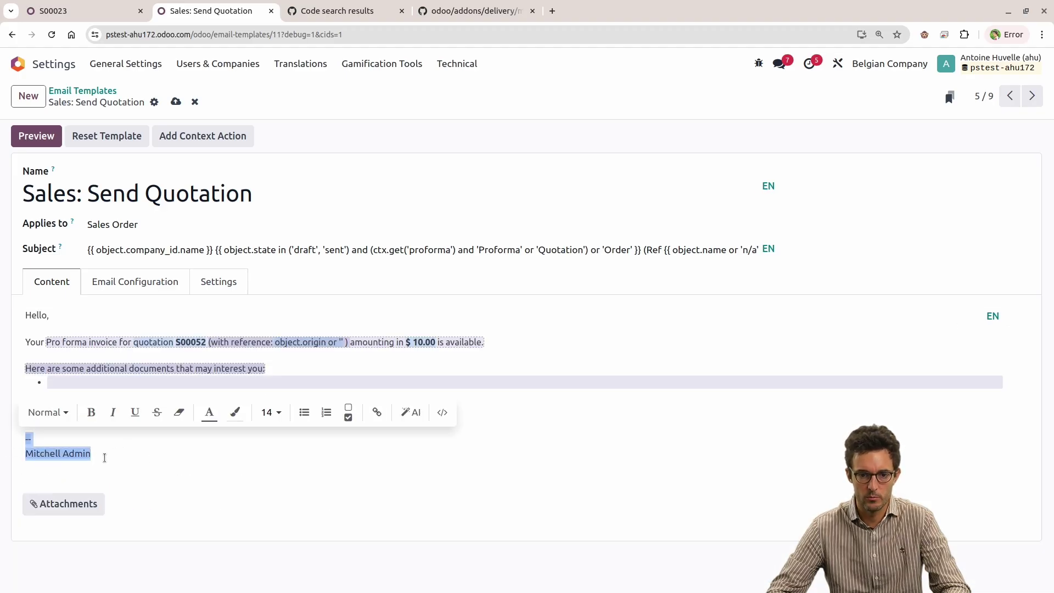
click(69, 456)
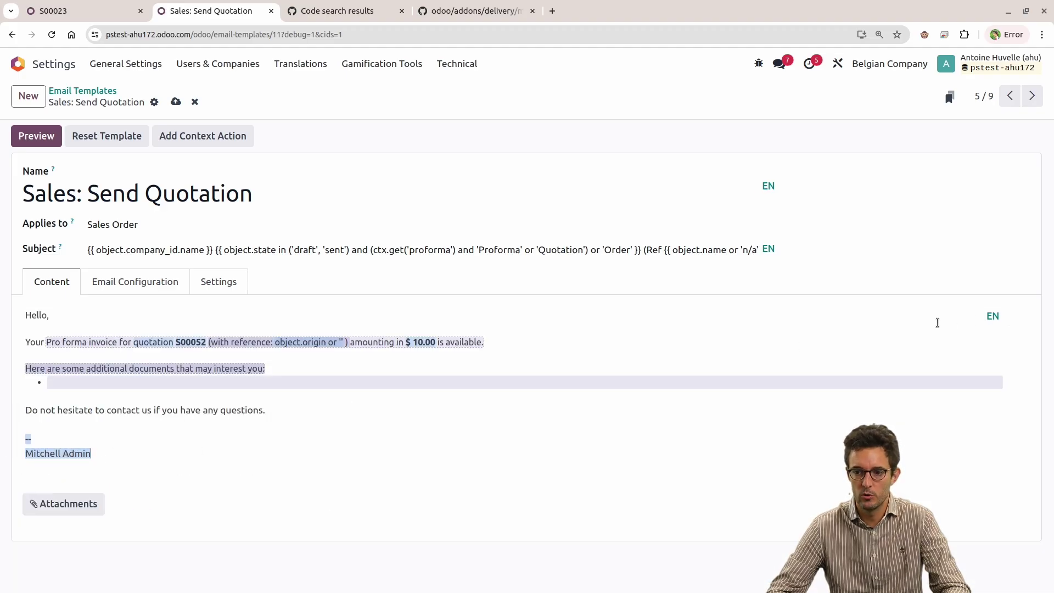
click(255, 435)
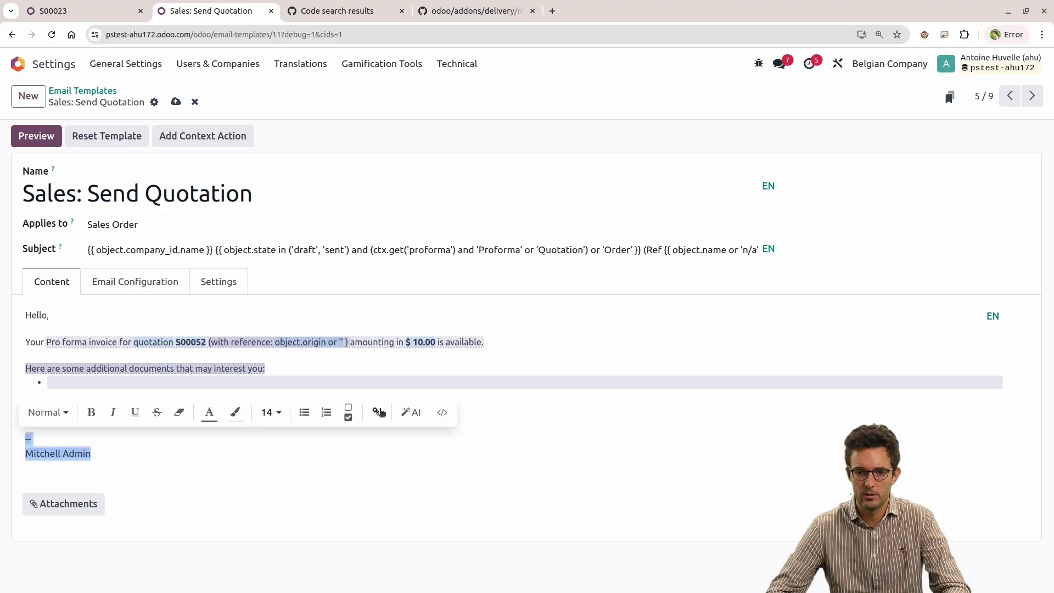
click(442, 412)
scroll(284, 486, down, 1)
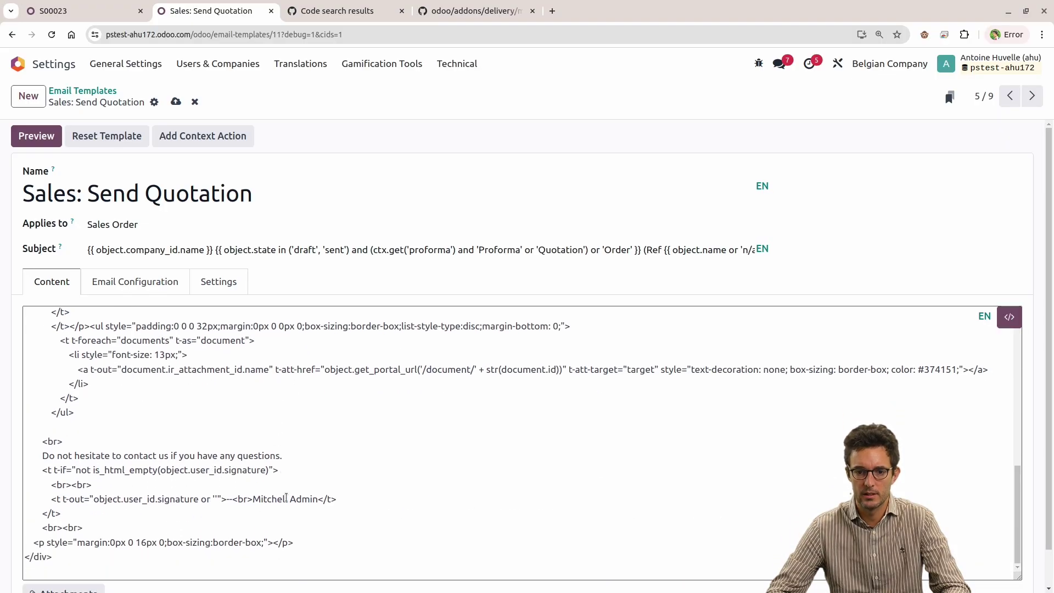
drag(318, 499, 252, 498)
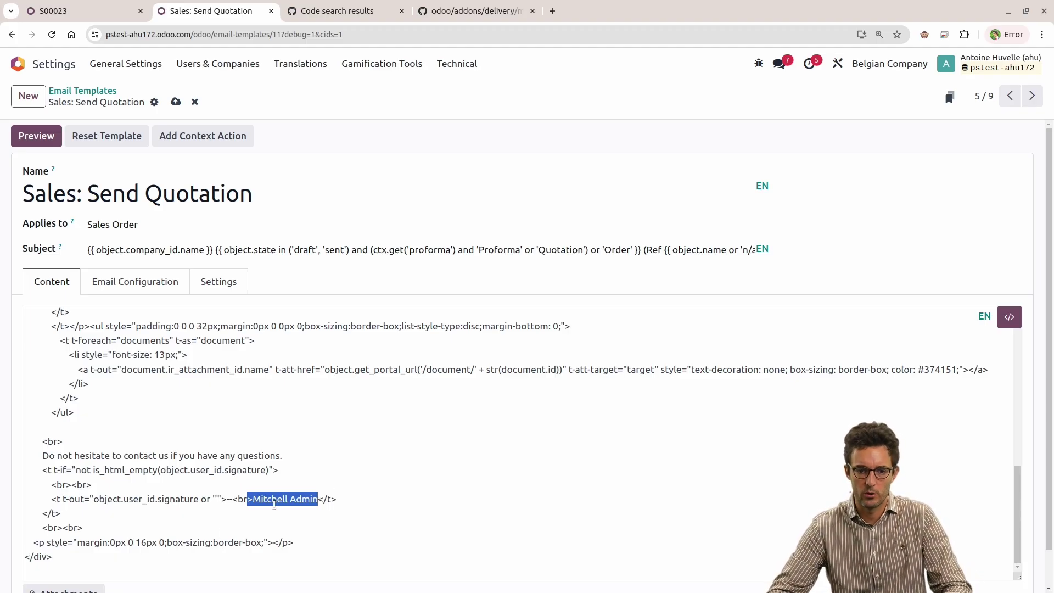
click(233, 520)
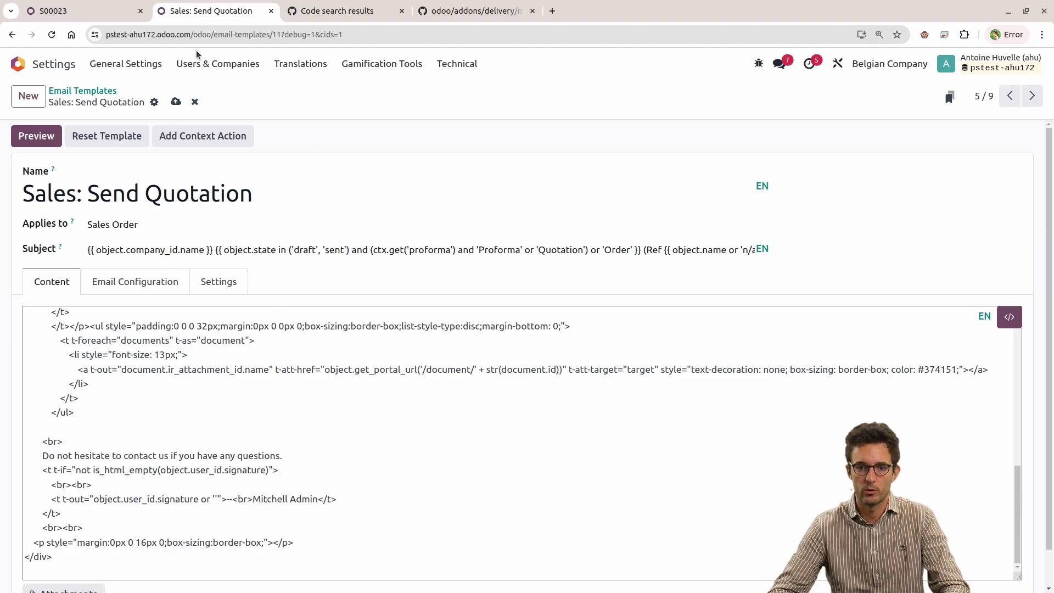
Step: Duplicate the template's browser tab and open the Belgian Company record under Companies
right_click(182, 11)
click(235, 113)
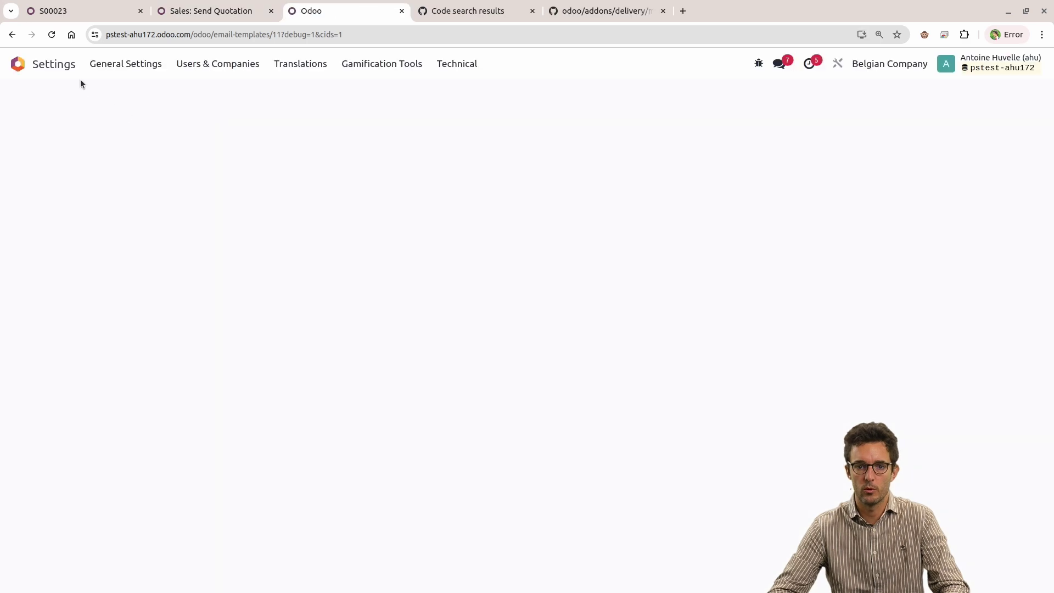
click(218, 63)
click(219, 125)
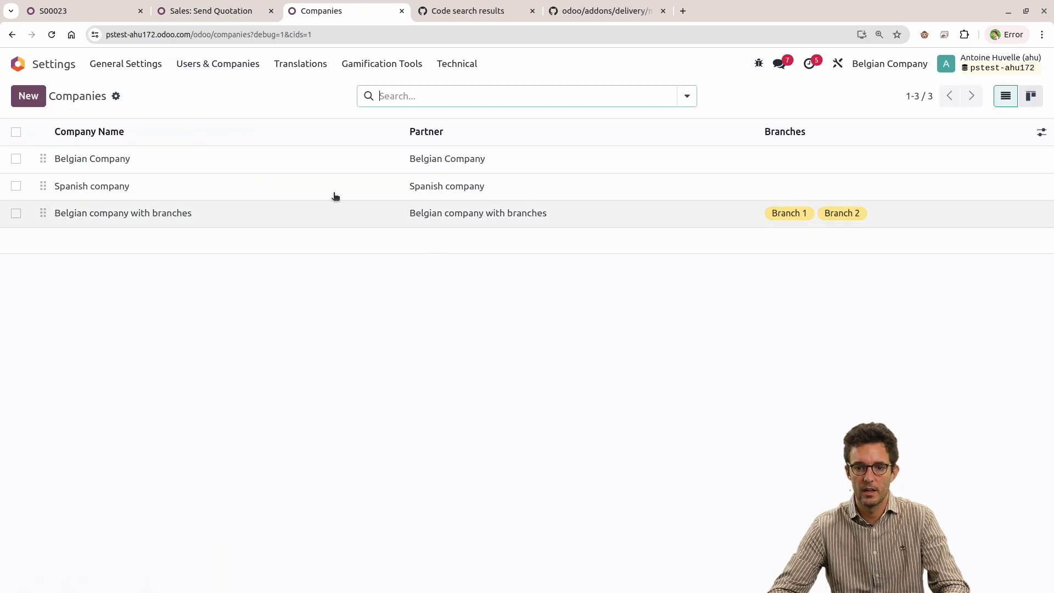
click(136, 157)
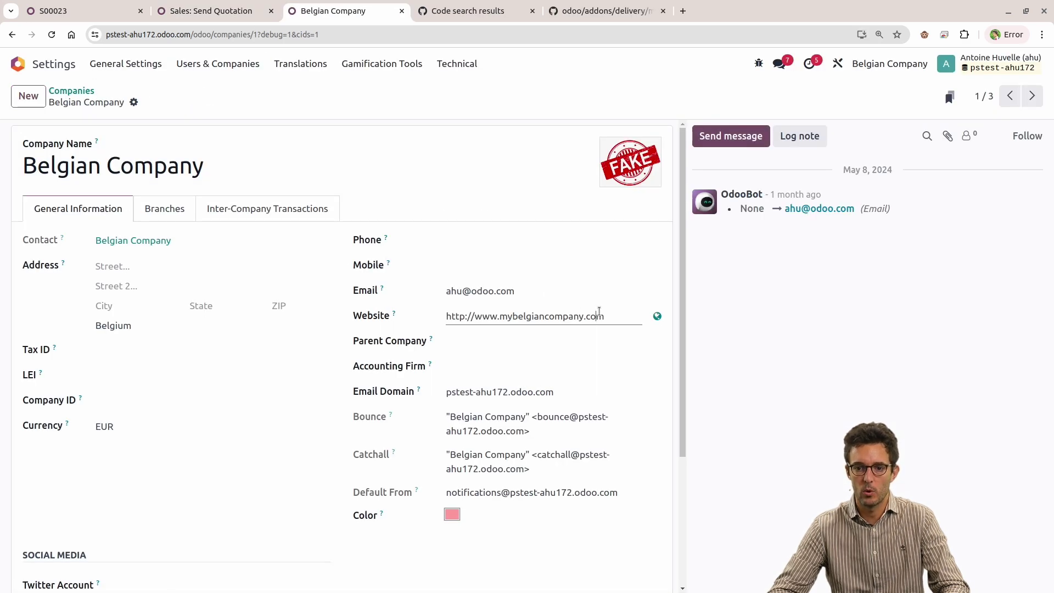
triple_click(600, 316)
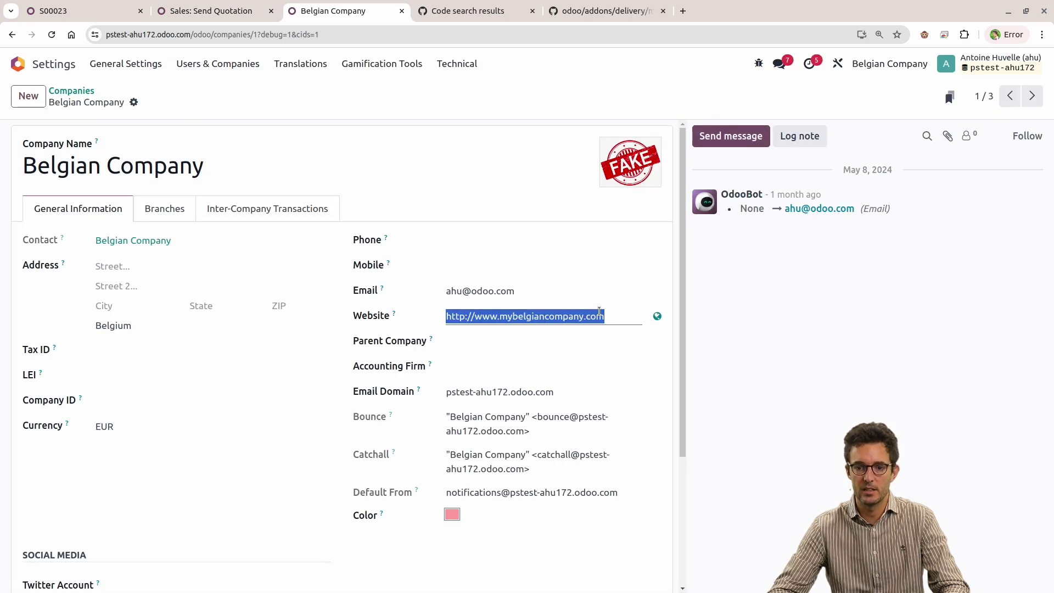
click(658, 316)
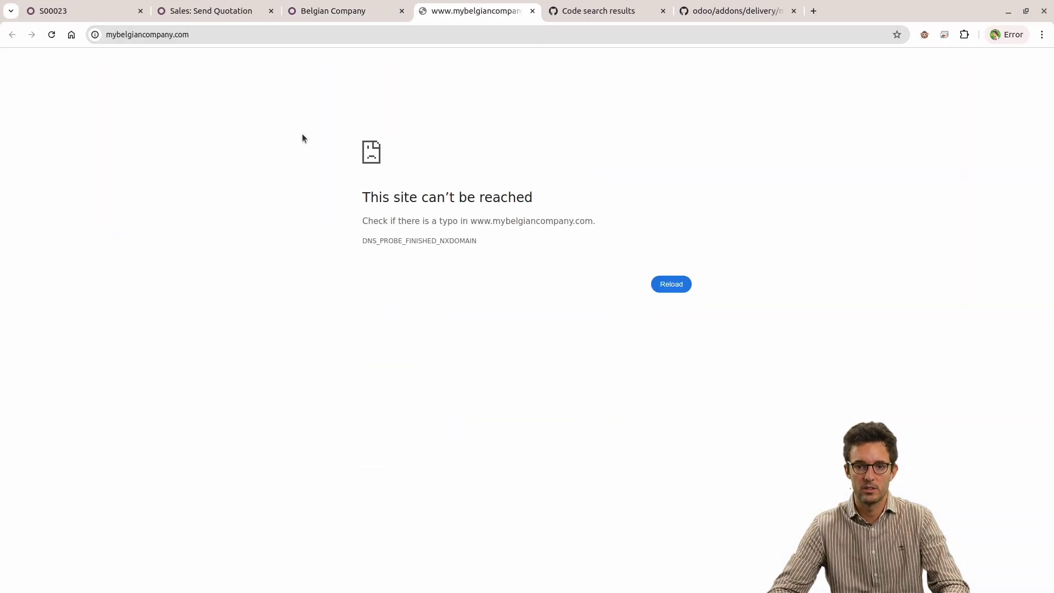
key(ctrl+w)
Step: After the signature, add a <t t-if="object.company_id.website"> block with an empty-href 'Our Website' link
click(225, 12)
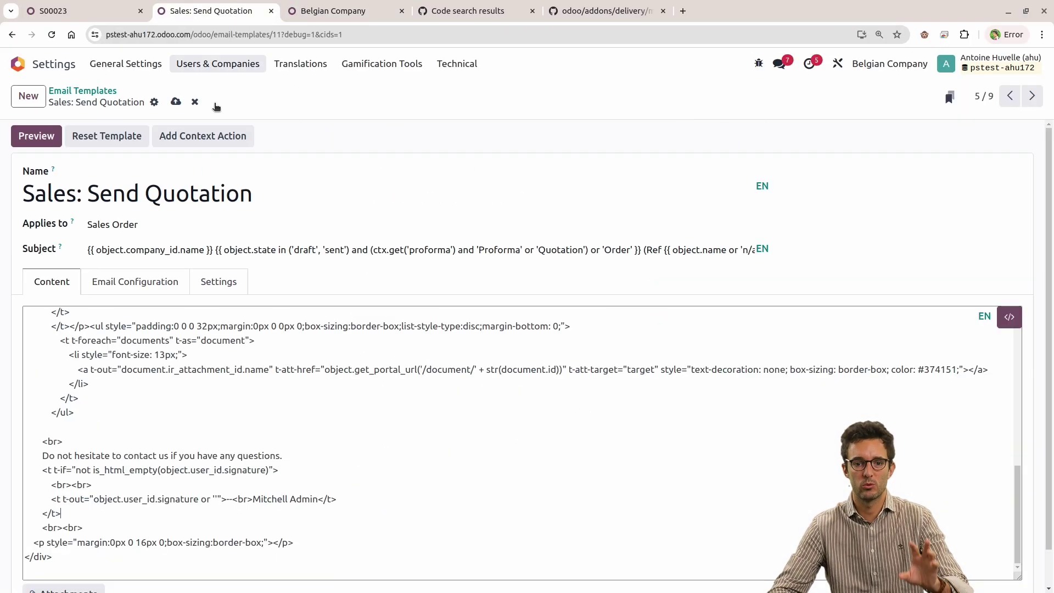
key(Return)
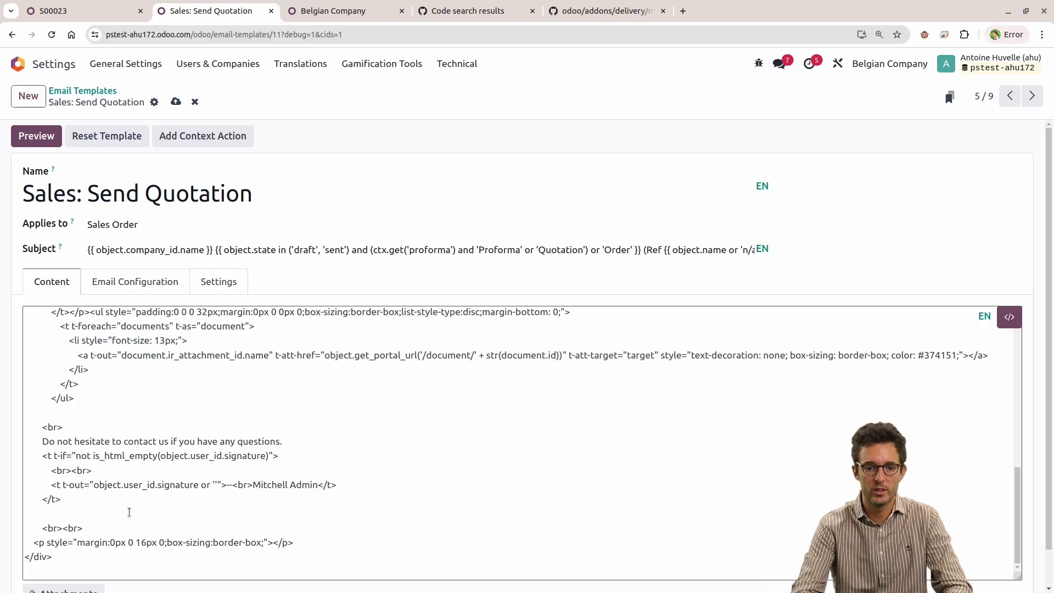
text(<t )
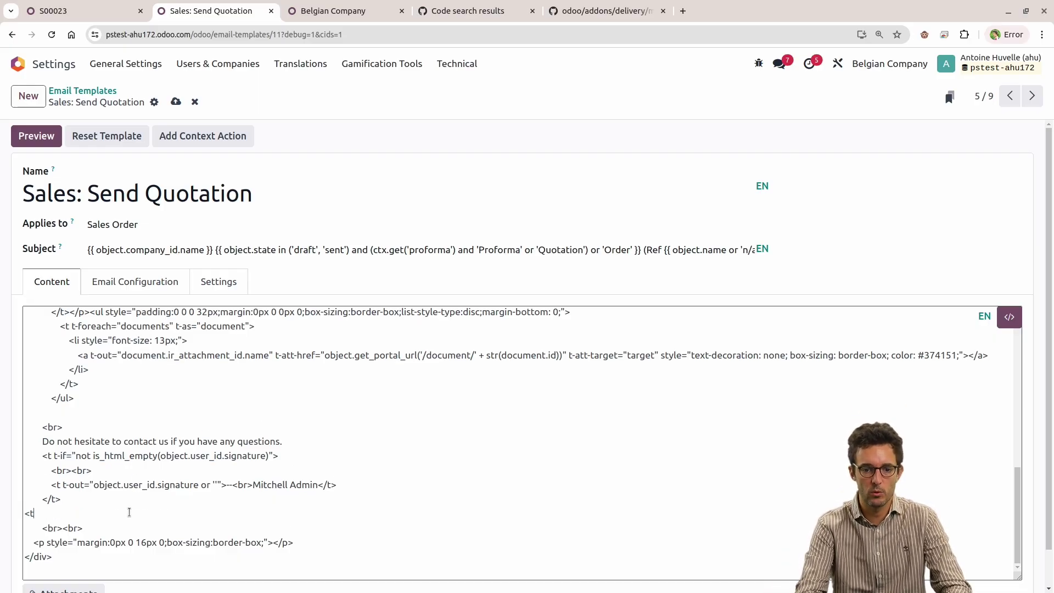
text(t)
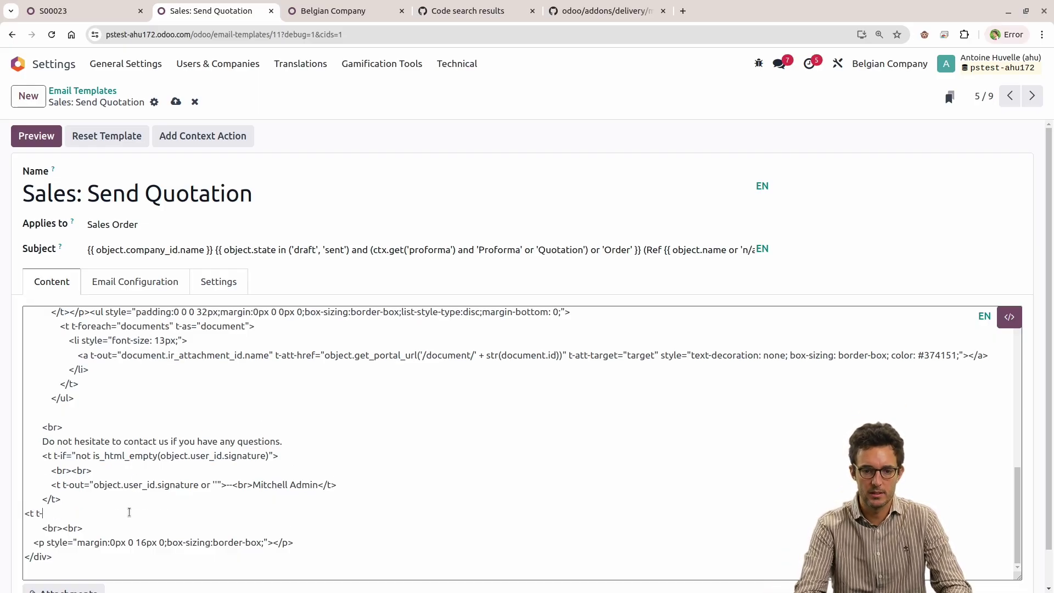
text(-if)
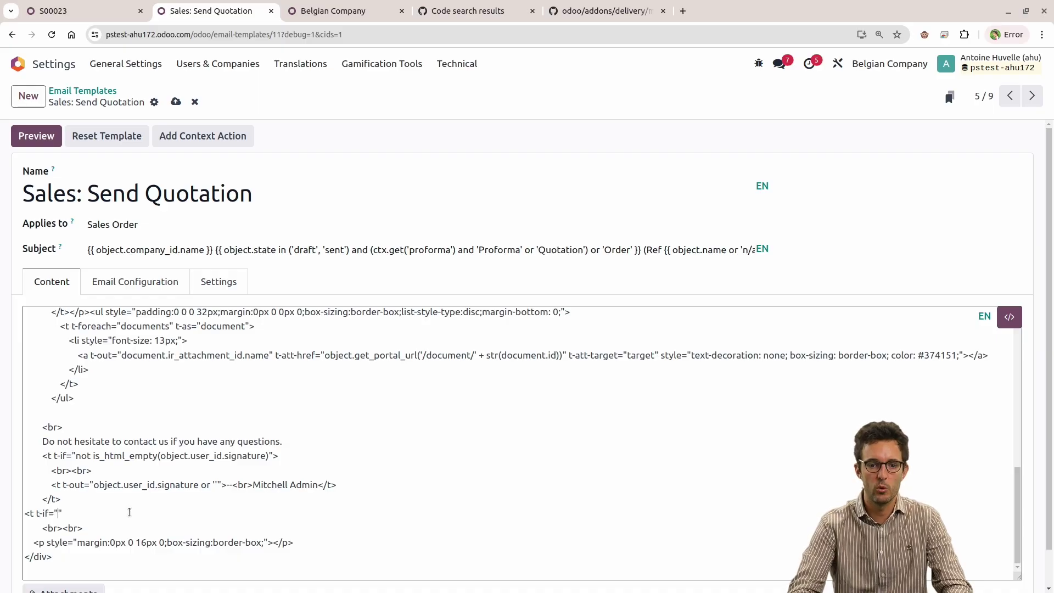
text(="object.)
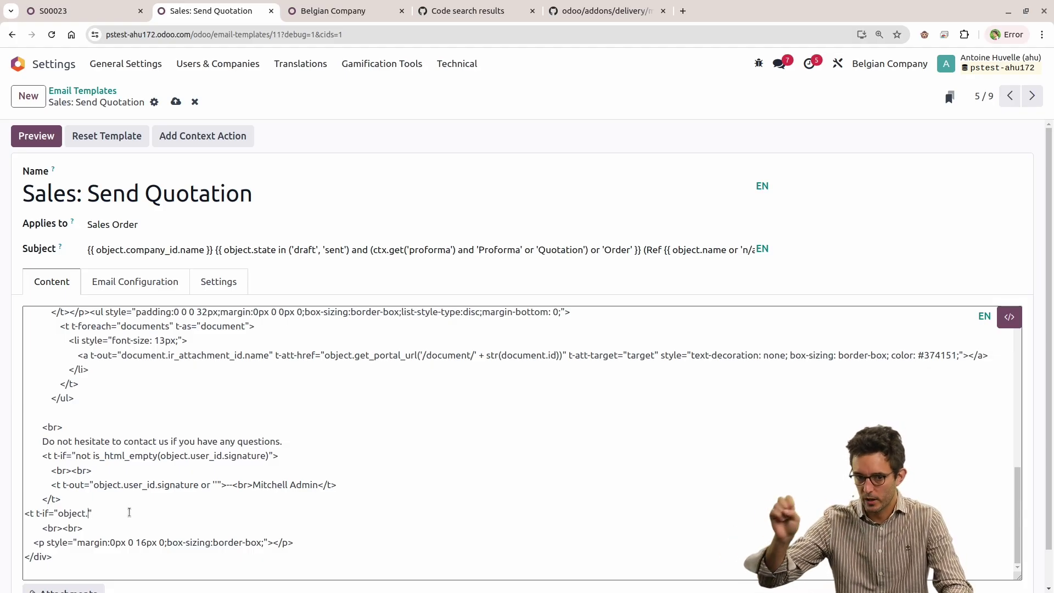
text(company_id/)
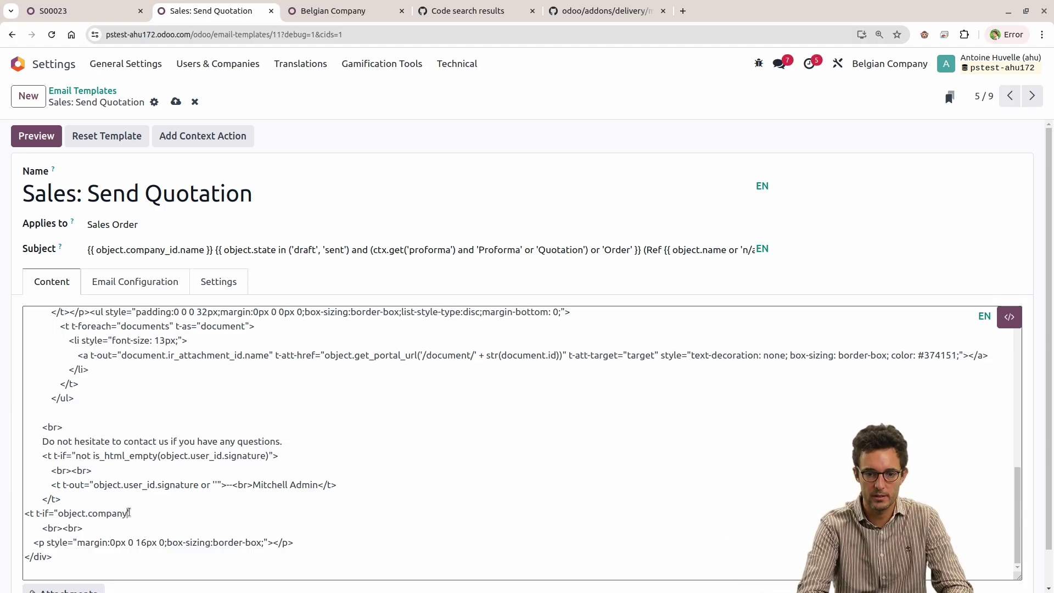
key(BackSpace)
text(.)
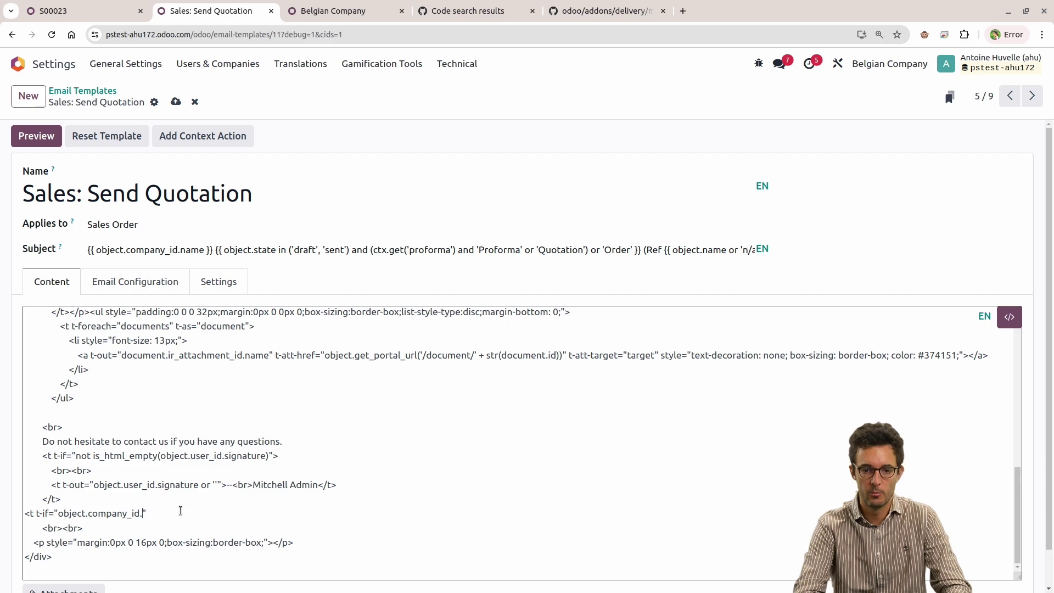
text(website)
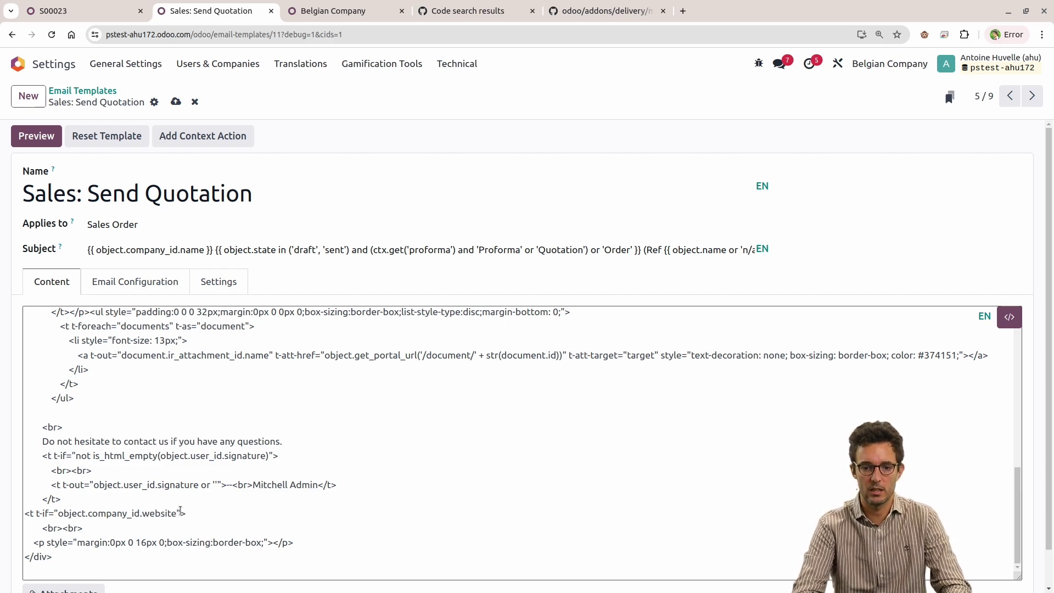
key(End)
key(Return)
key(Return)
text(</t>)
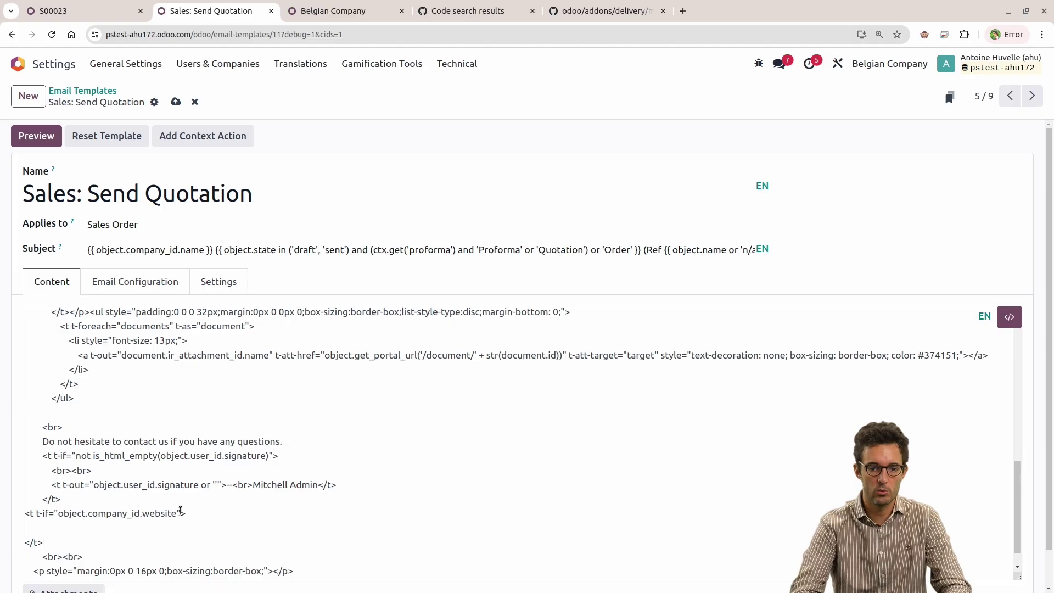
text(<a)
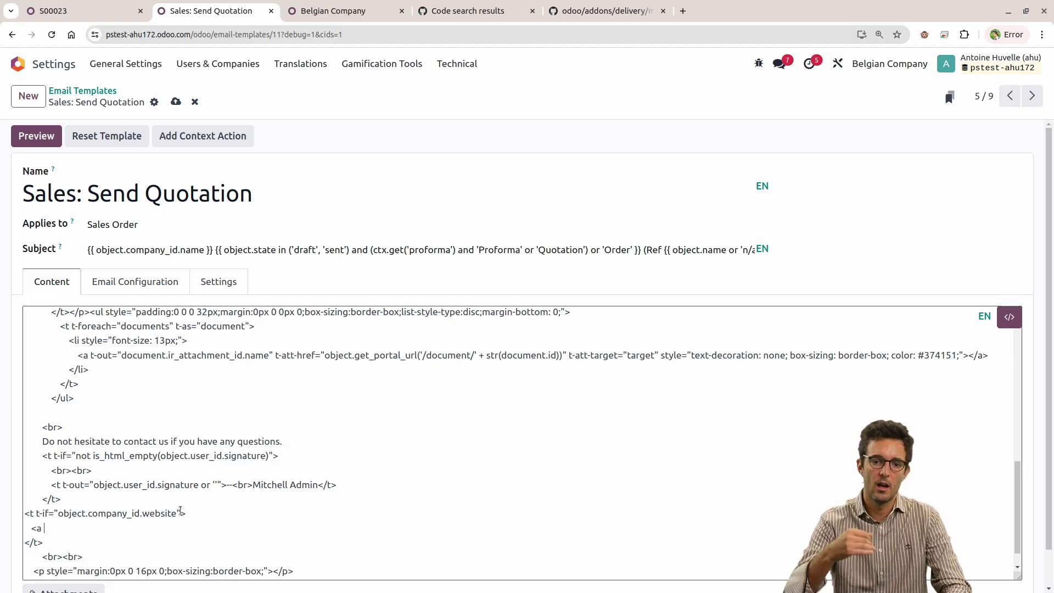
text( t)
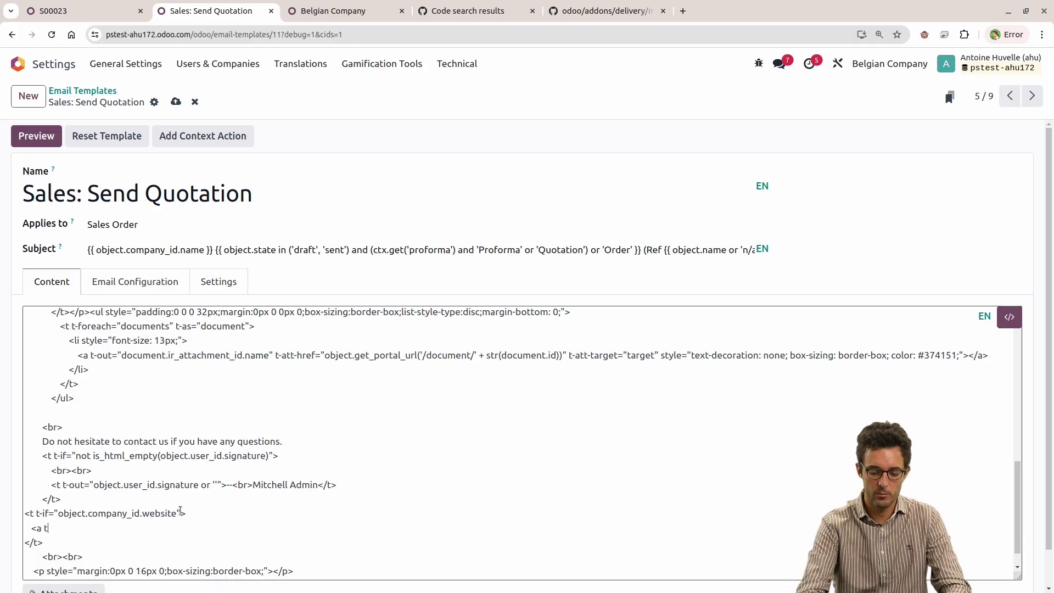
text(-att-)
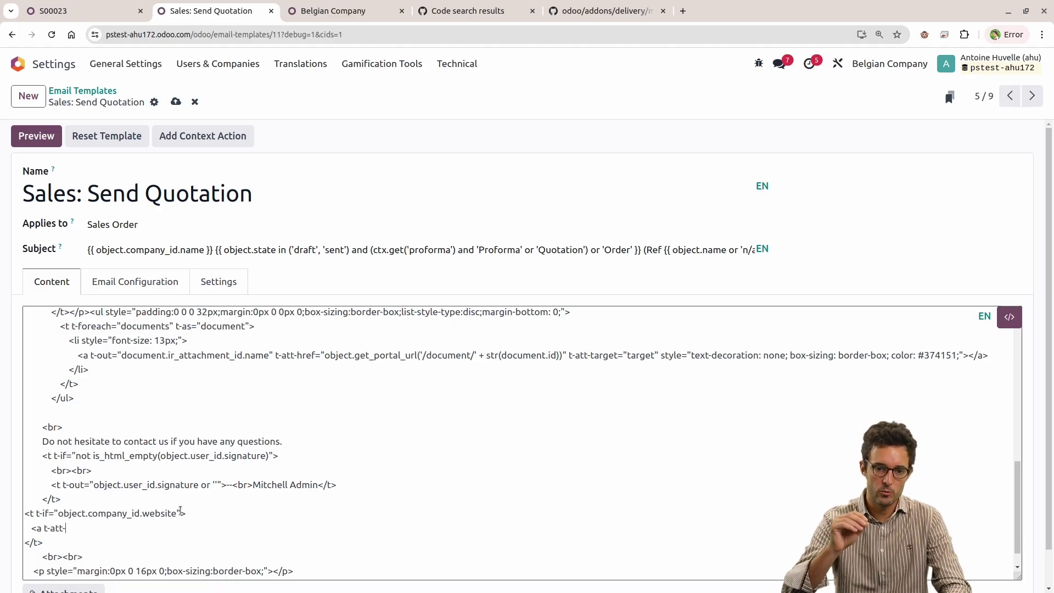
text(href="">)
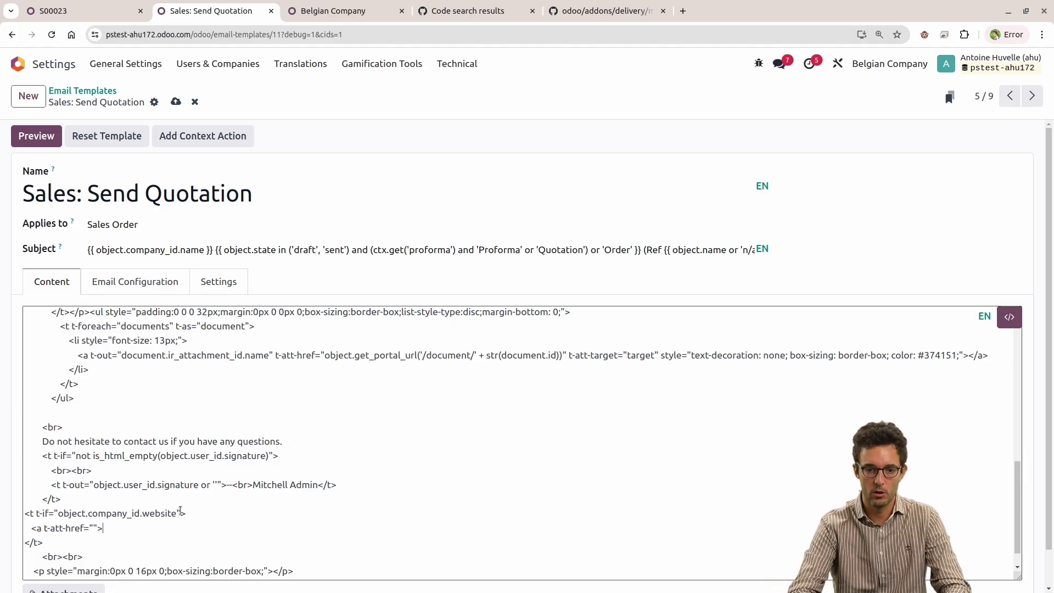
text(Our We)
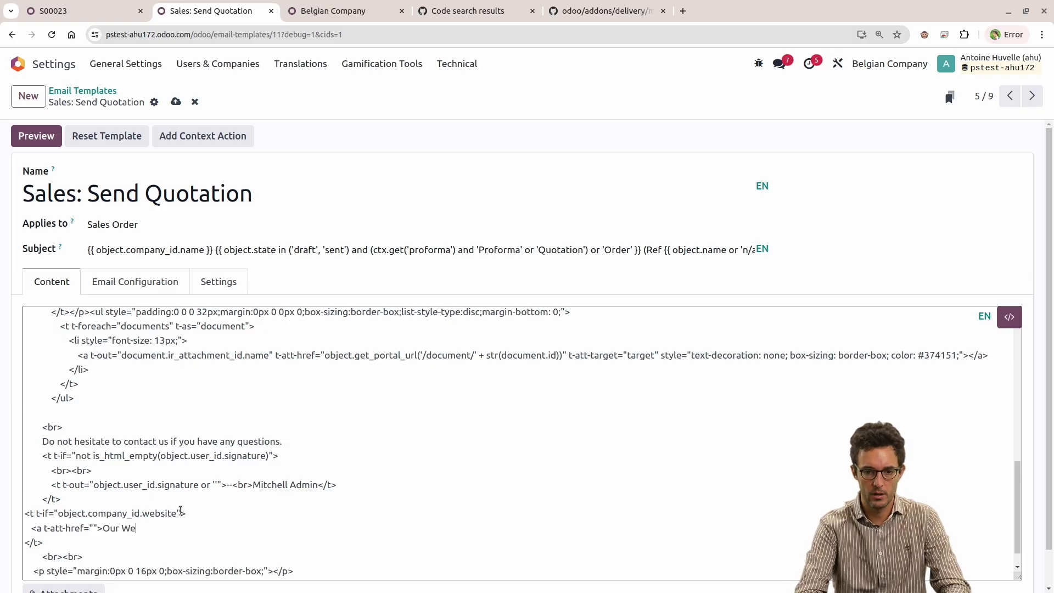
text(bsite</a>)
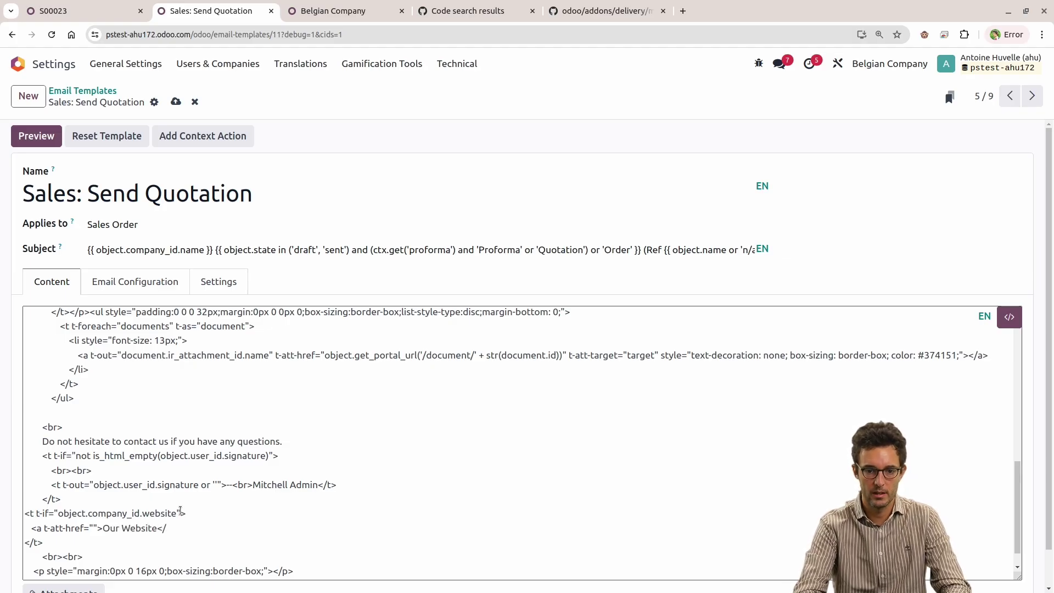
Step: Copy object.company_id.website into the empty t-att-href quotes of the Our Website link
click(93, 529)
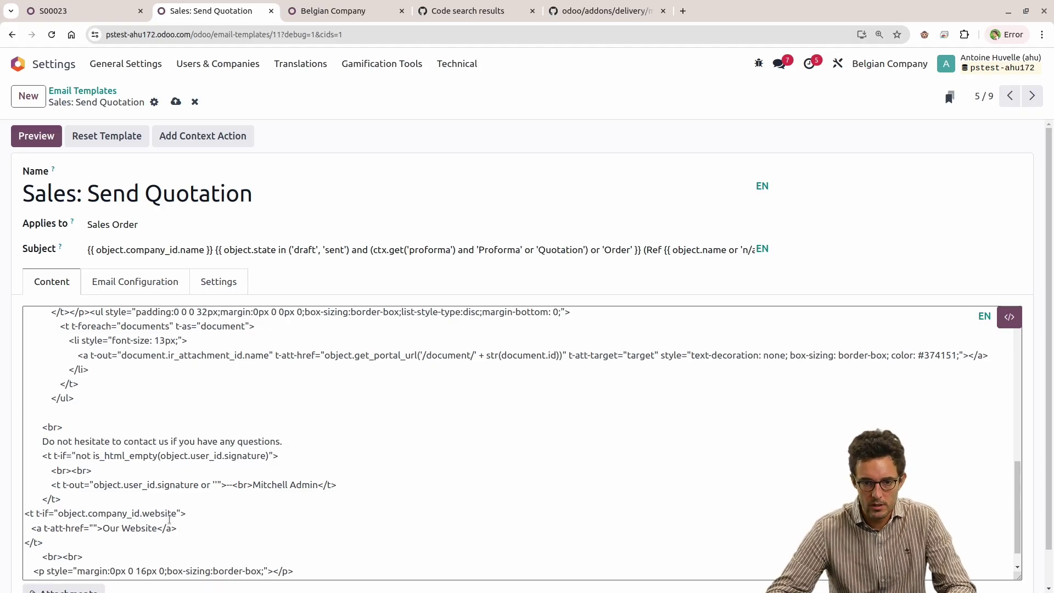
drag(176, 513, 57, 513)
key(ctrl+c)
click(94, 528)
key(ctrl+v)
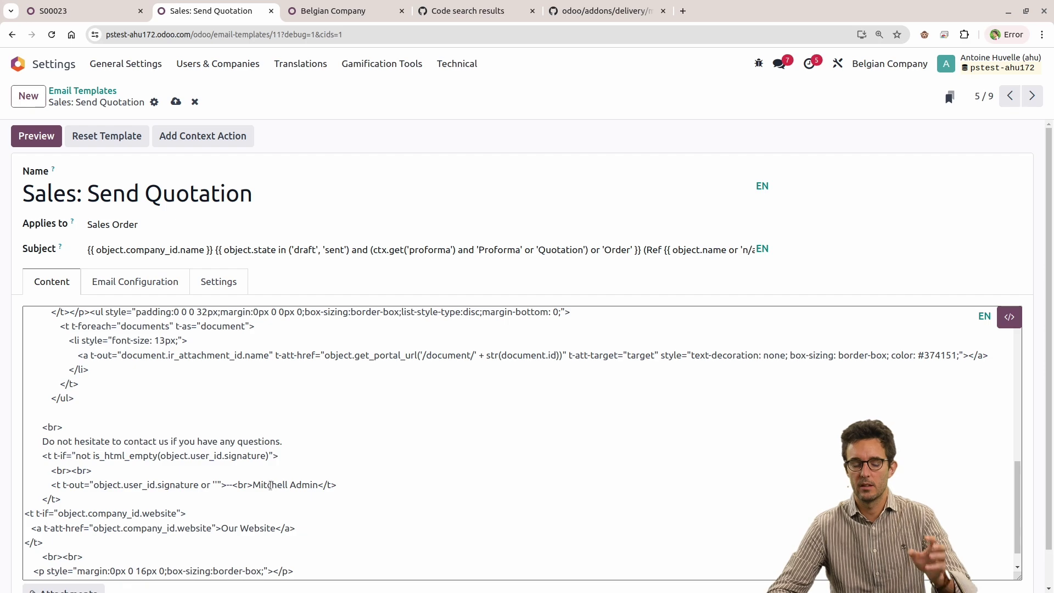
click(198, 537)
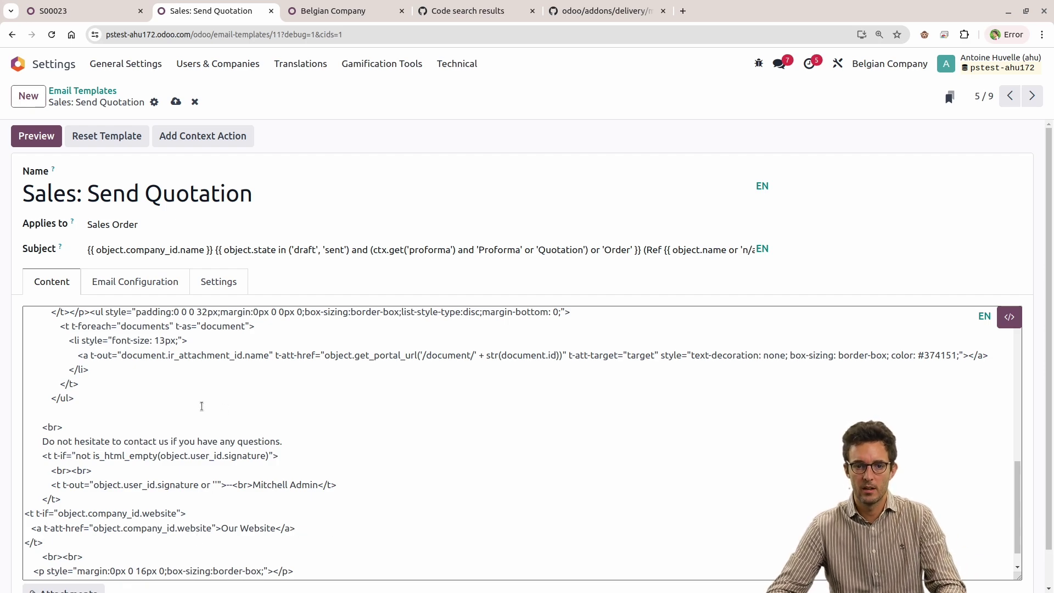
scroll(202, 407, down, 2)
Step: Save the template and preview the rendered S00023 quotation email
key(ctrl+s)
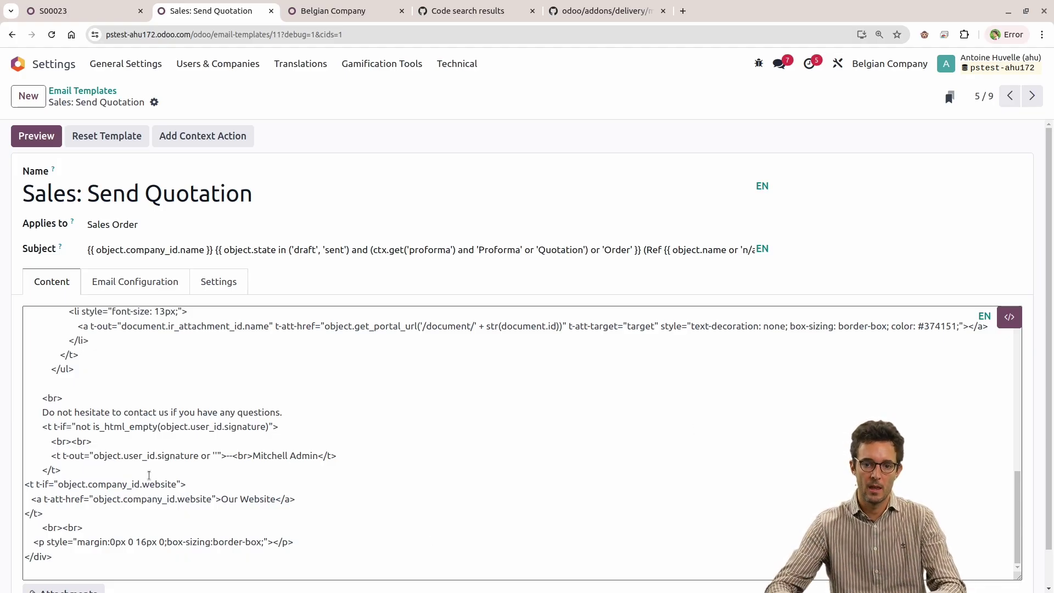
click(30, 141)
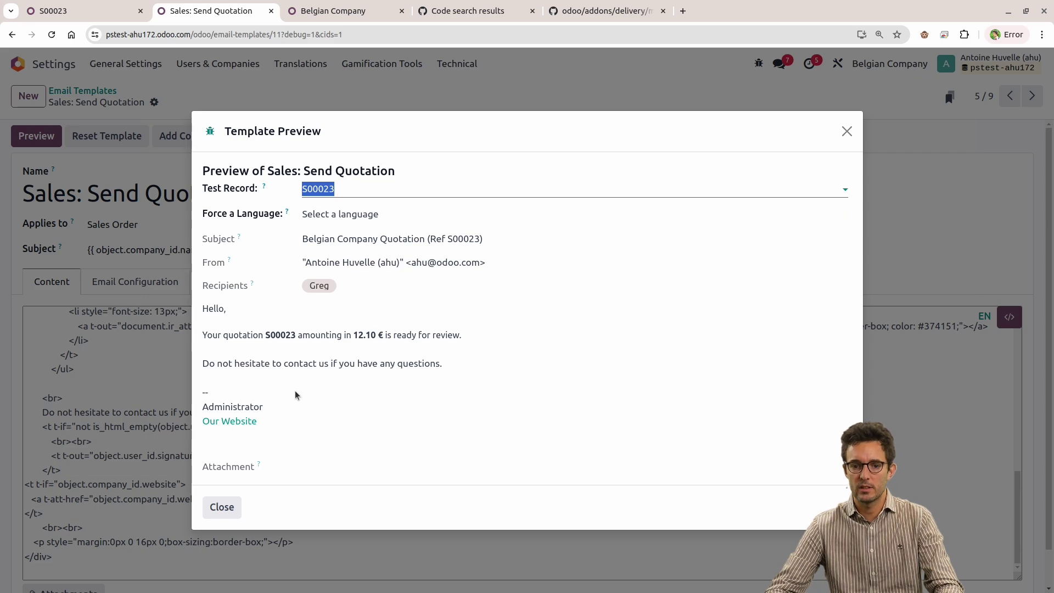
Step: Close the preview, confirm S00023's Send by Email draft shows Our Website, and return to the template
key(Escape)
key(ctrl+Page_Up)
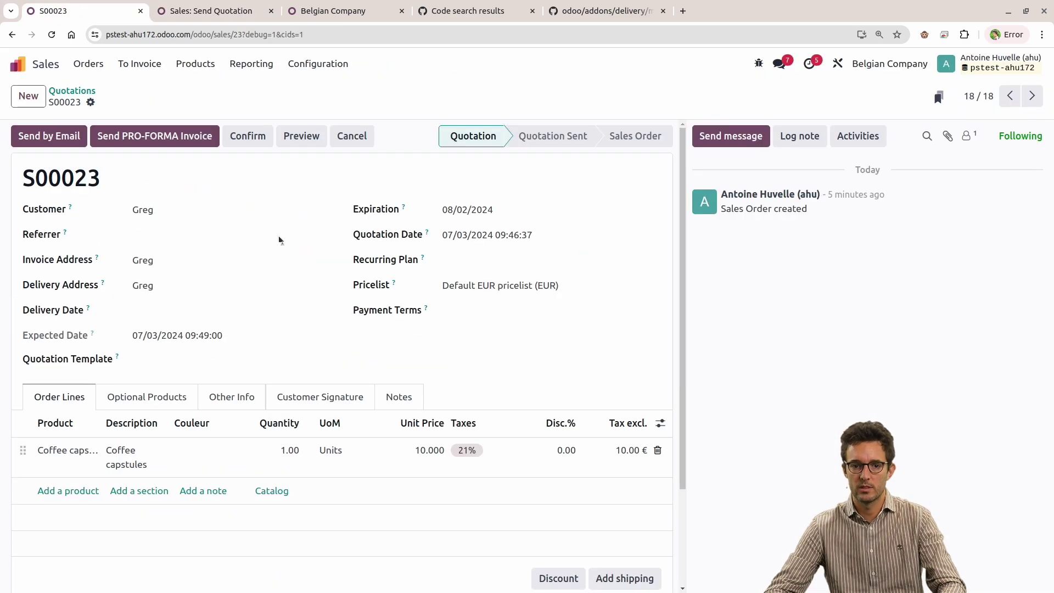
click(162, 142)
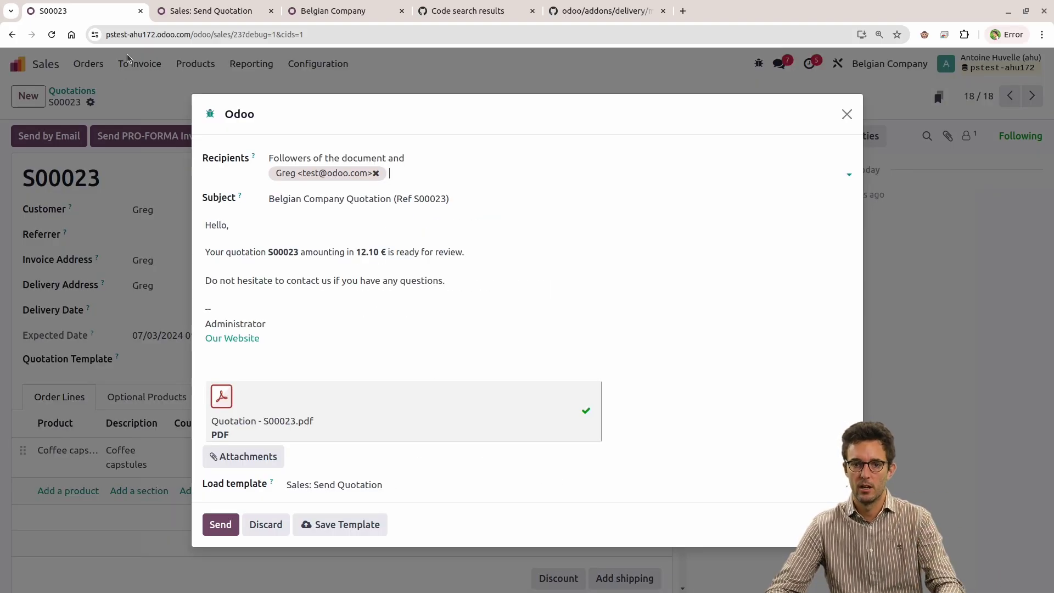
click(208, 11)
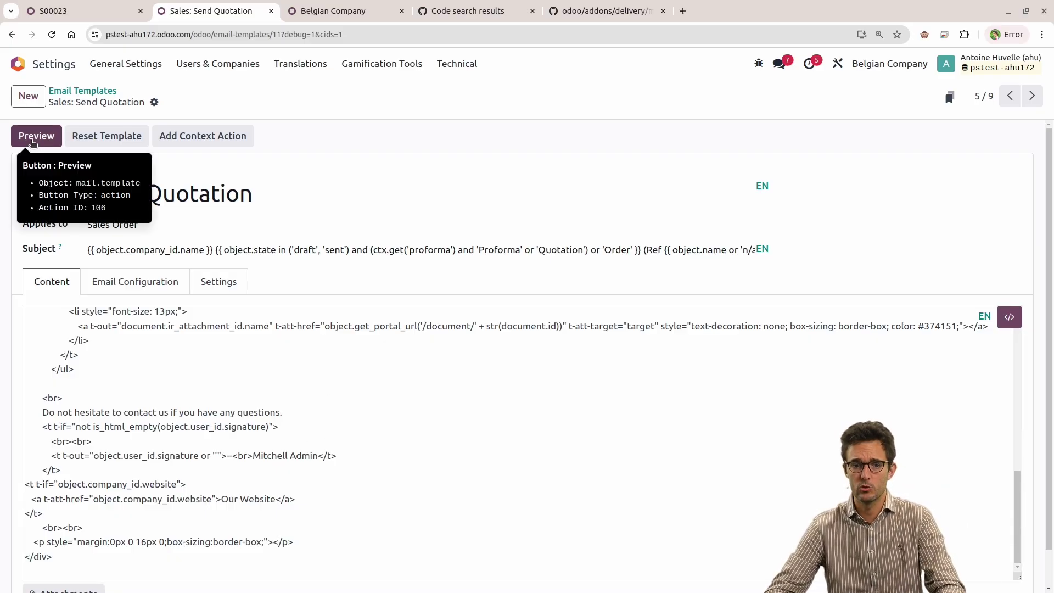
click(50, 141)
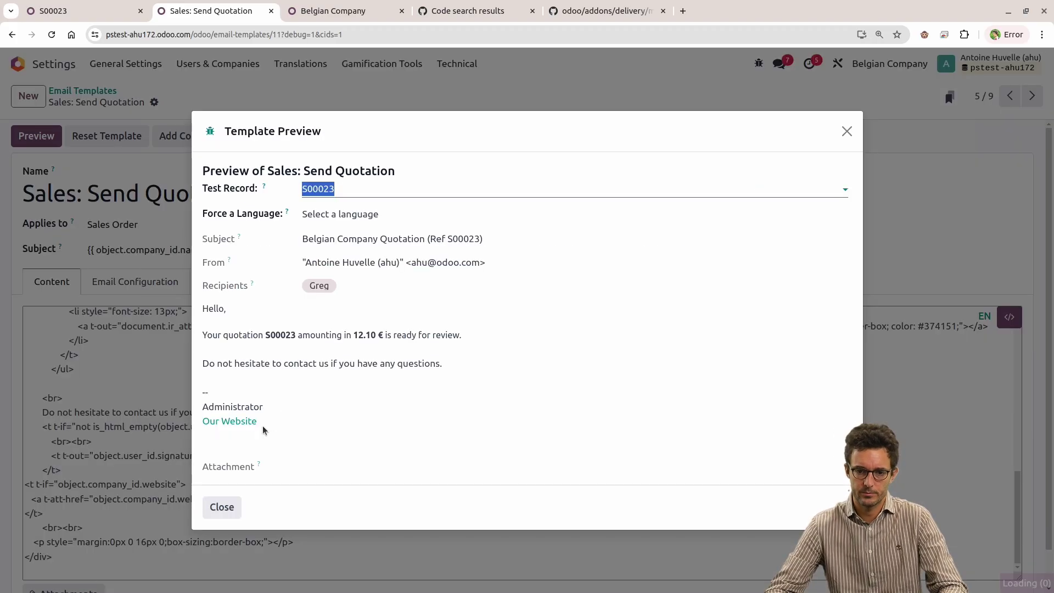
click(224, 422)
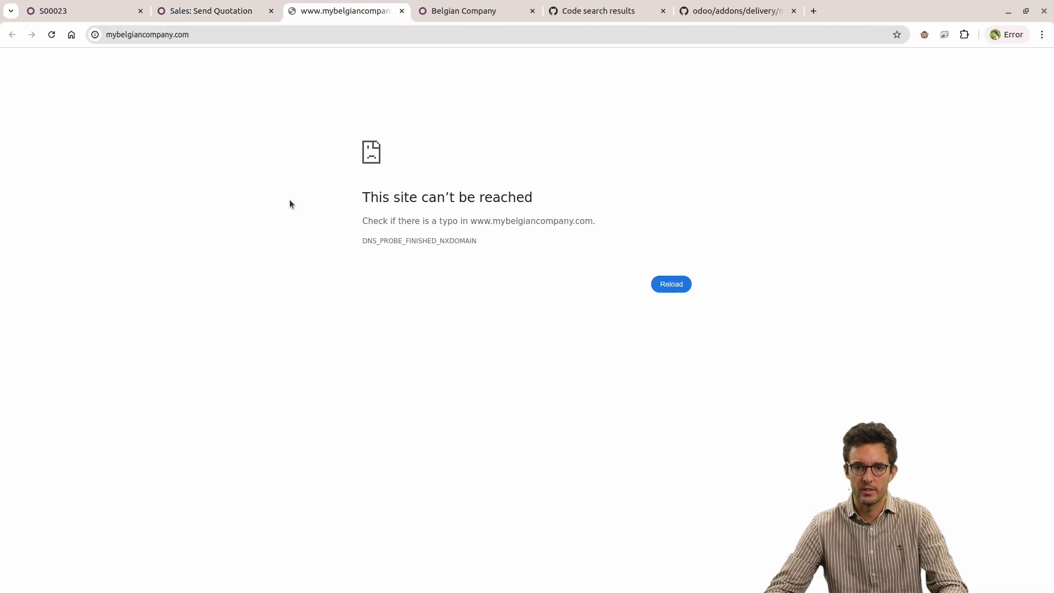
click(179, 34)
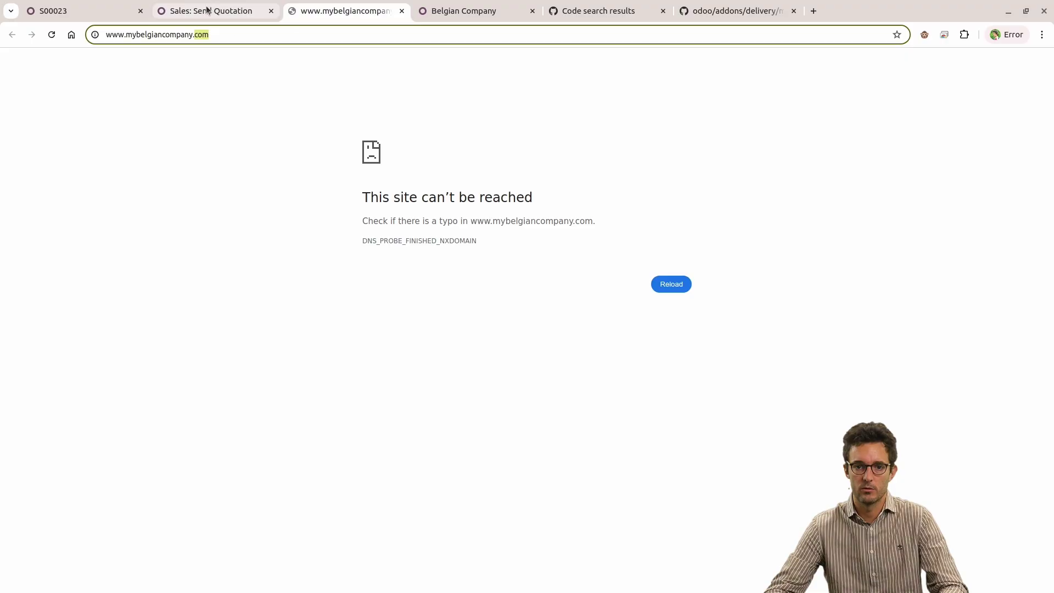
key(ctrl+w)
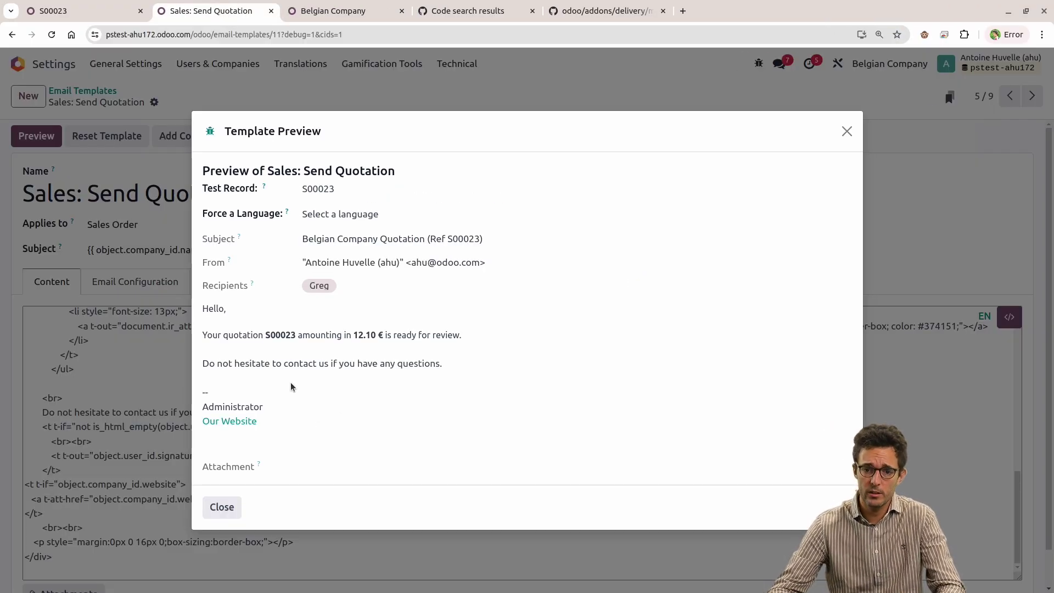
key(Escape)
drag(71, 519, 25, 483)
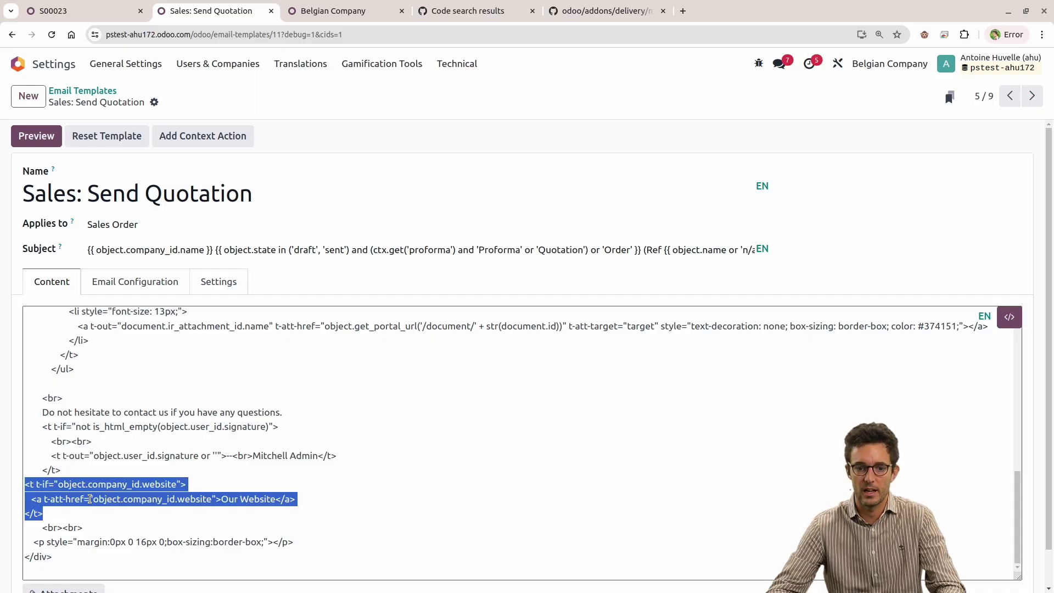
scroll(214, 500, up, 8)
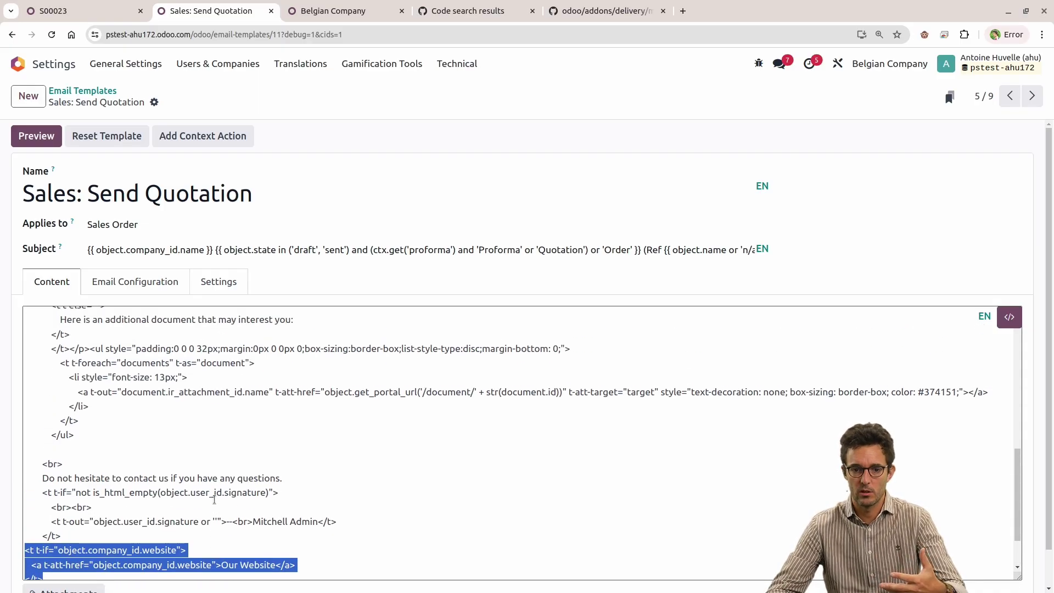
scroll(215, 500, up, 3)
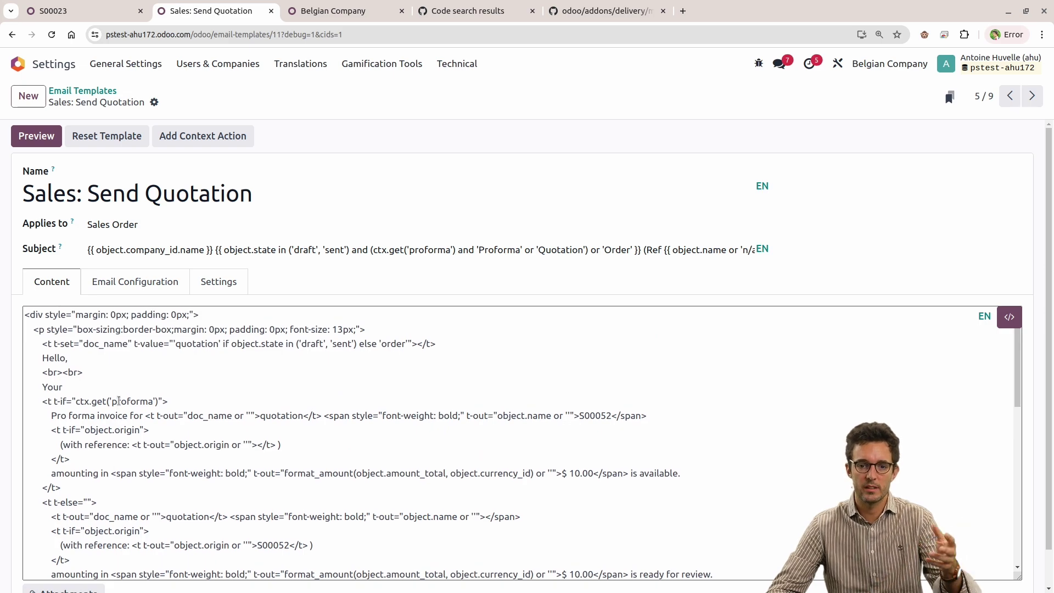
scroll(136, 401, down, 3)
scroll(142, 373, up, 3)
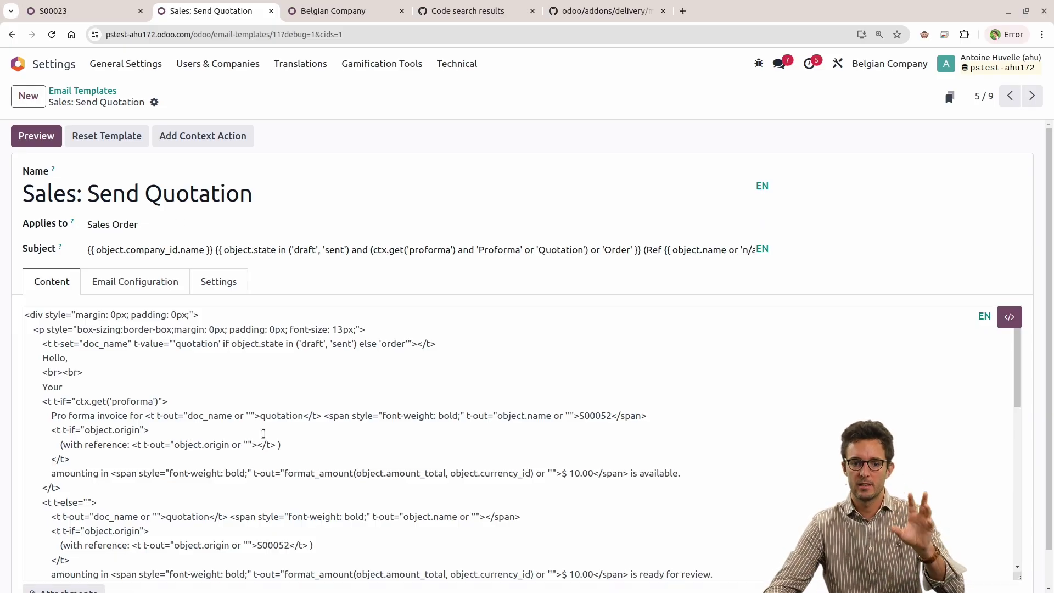
scroll(262, 434, down, 2)
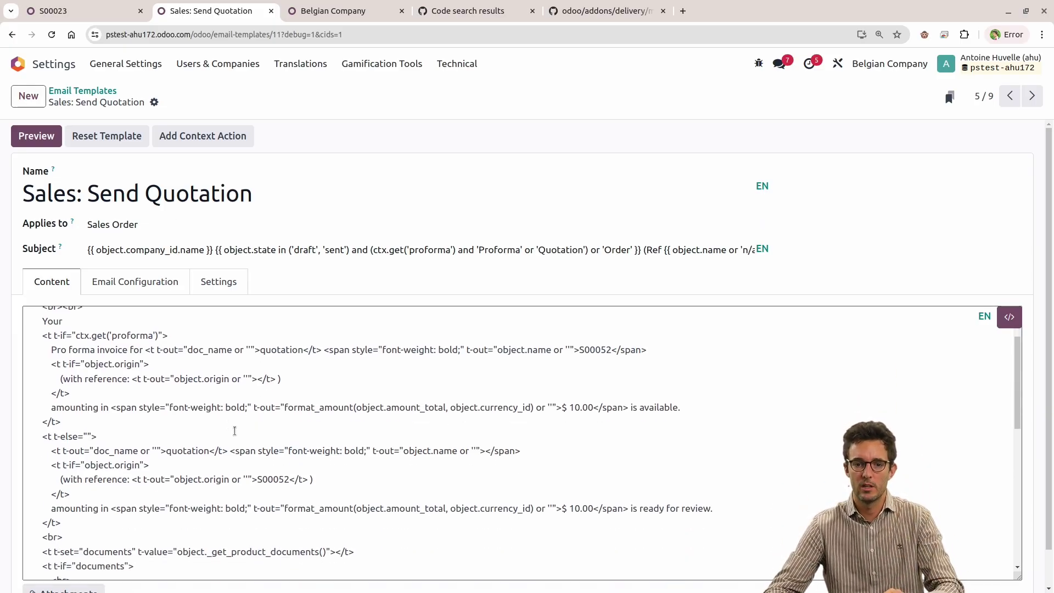
scroll(234, 430, down, 4)
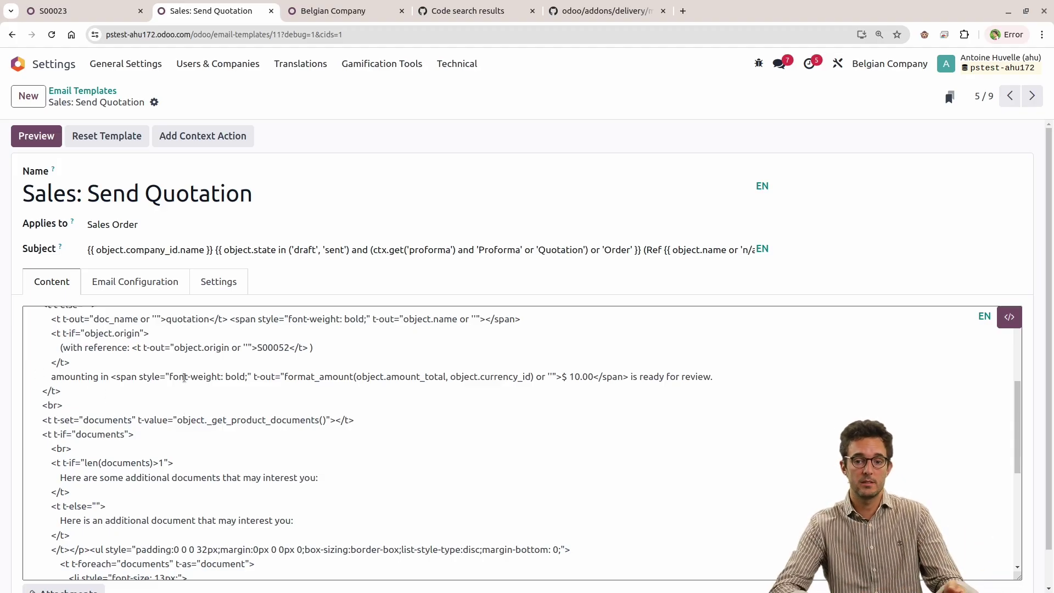
double_click(291, 376)
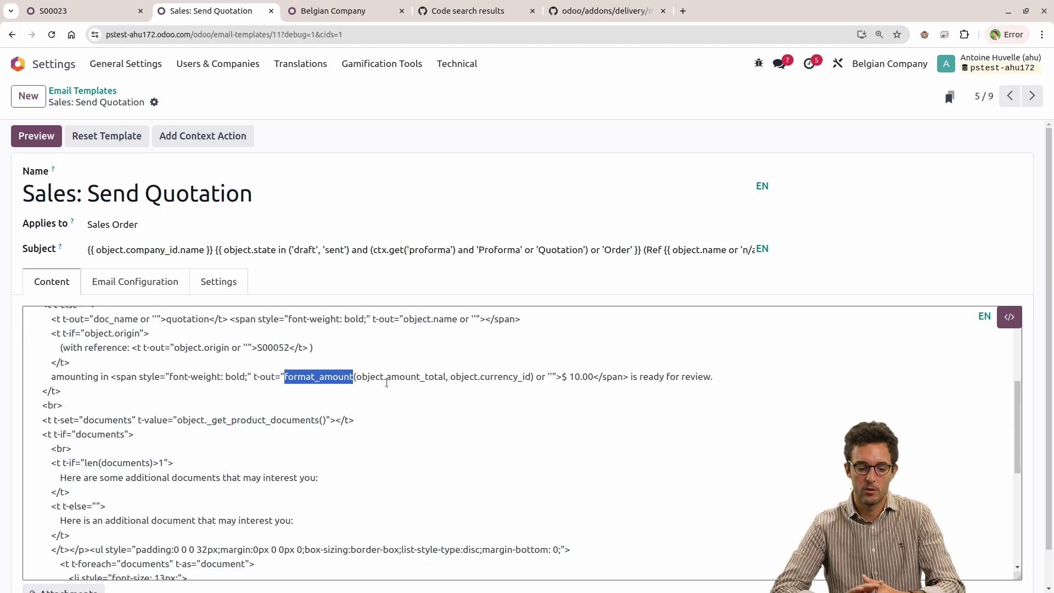
scroll(291, 482, down, 5)
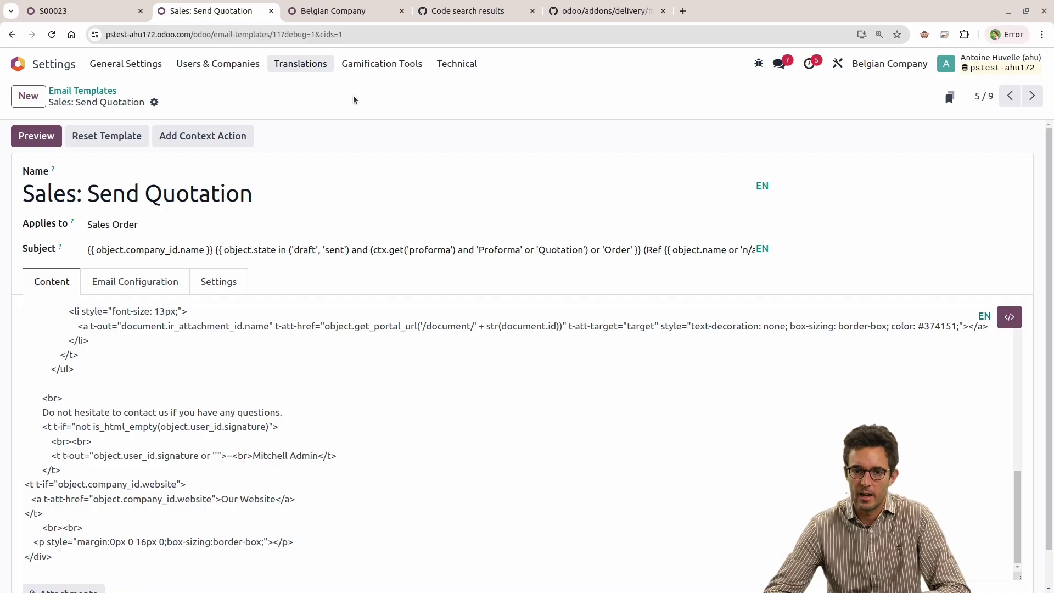
click(303, 64)
Step: Open the body's English and French translation dialog and look through both code versions
click(985, 316)
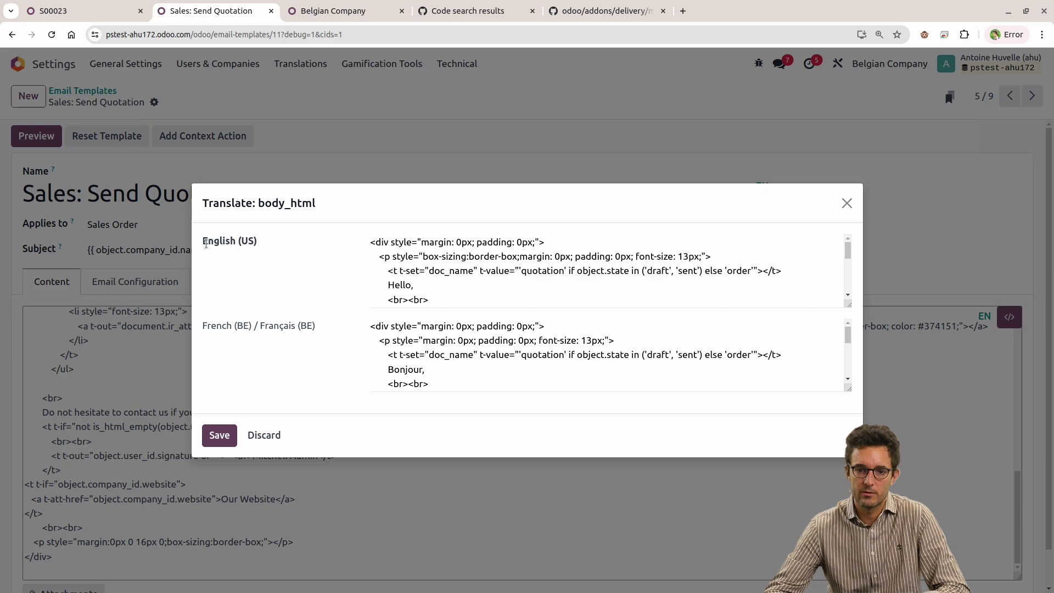
scroll(528, 385, down, 8)
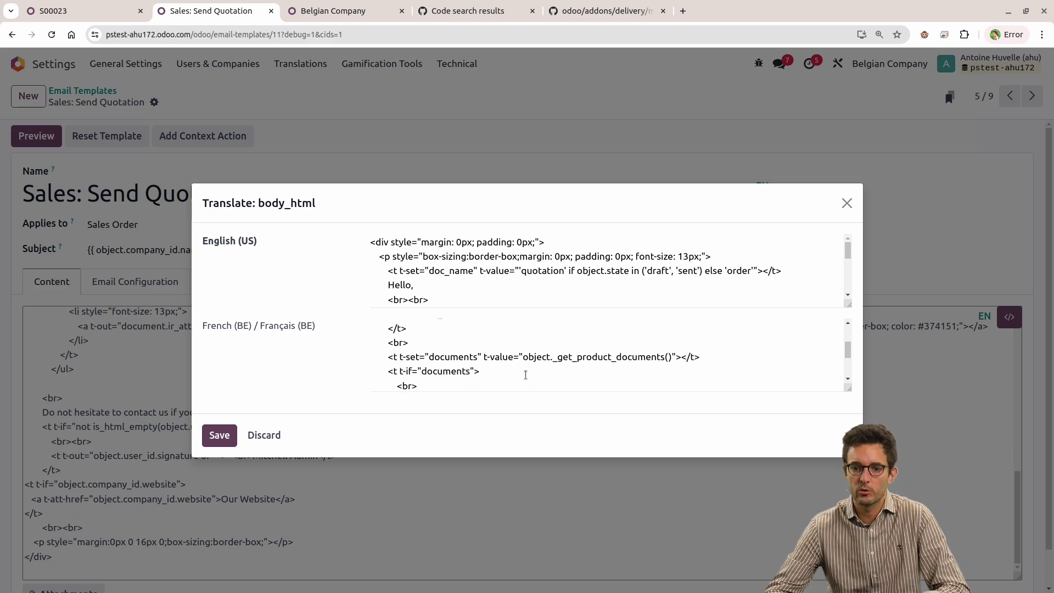
scroll(528, 369, down, 6)
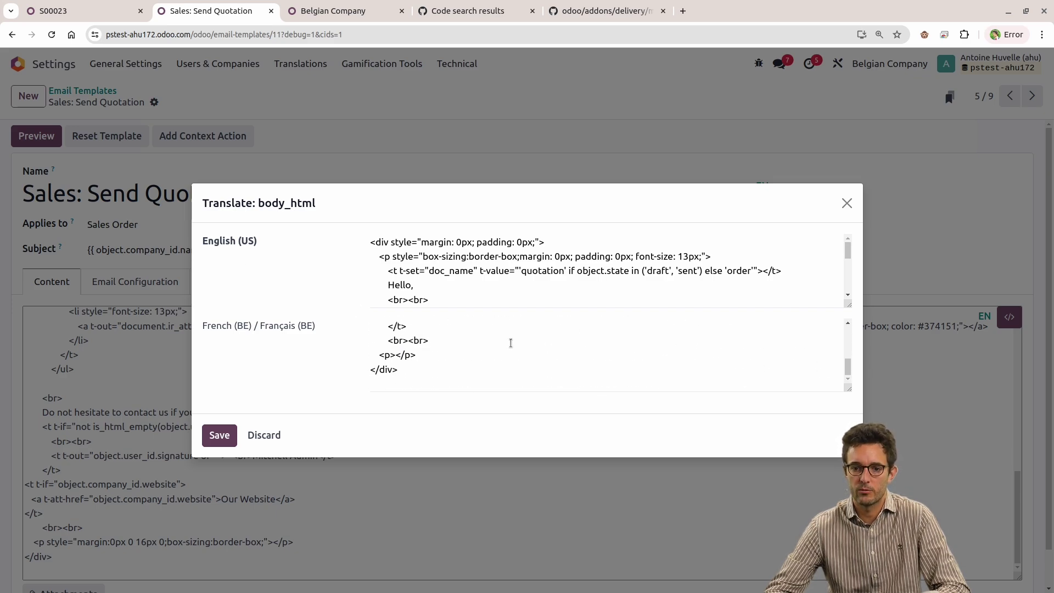
scroll(527, 351, up, 2)
scroll(547, 353, down, 2)
scroll(557, 359, up, 3)
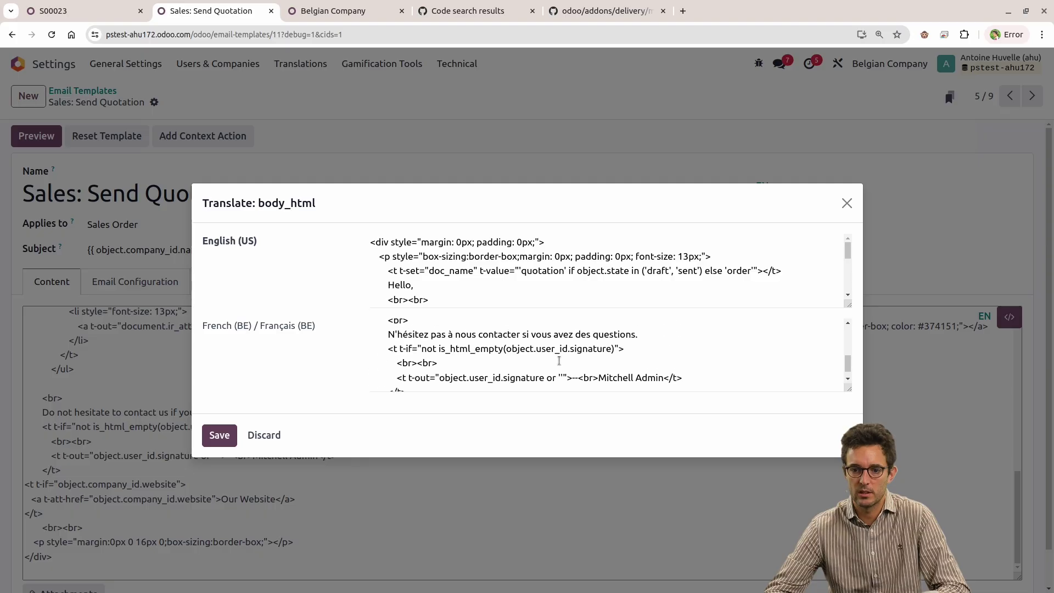
scroll(848, 368, down, 2)
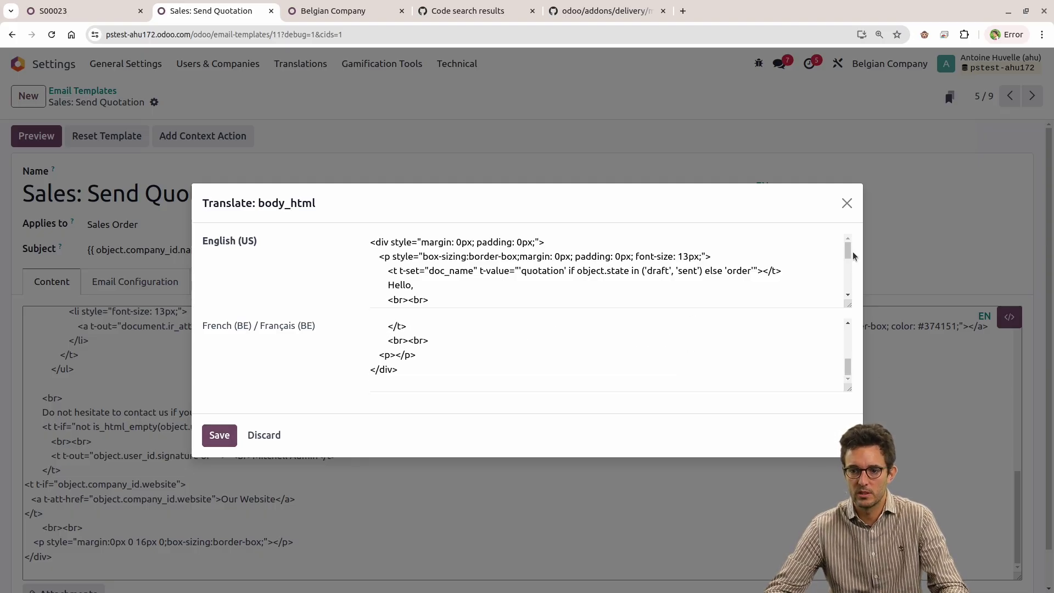
drag(849, 251, 840, 313)
scroll(664, 292, up, 2)
scroll(638, 290, down, 2)
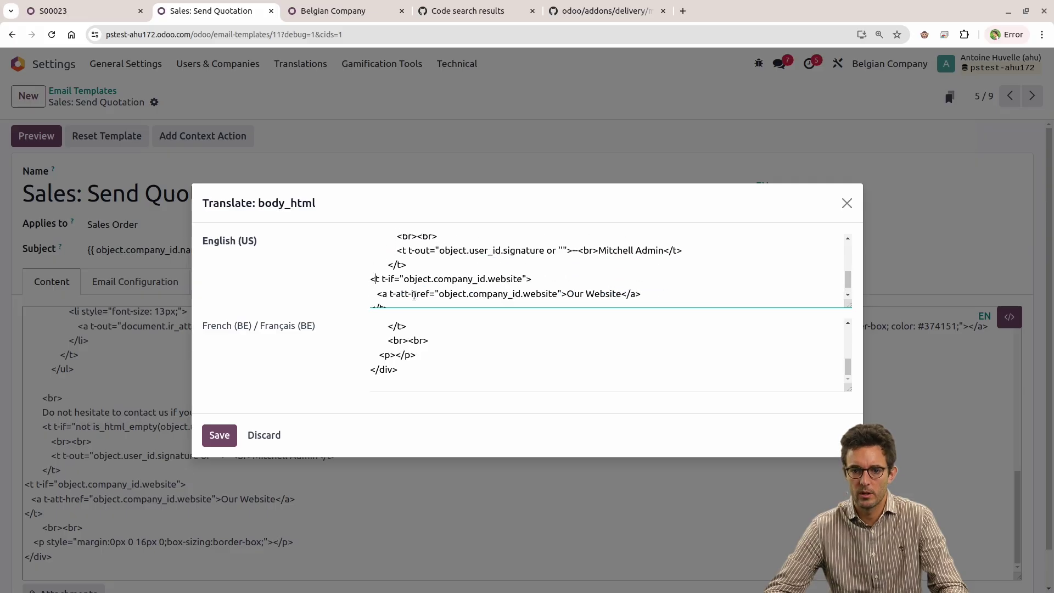
scroll(414, 296, down, 2)
scroll(414, 296, up, 2)
scroll(414, 295, down, 1)
drag(371, 287, 371, 259)
key(ctrl+c)
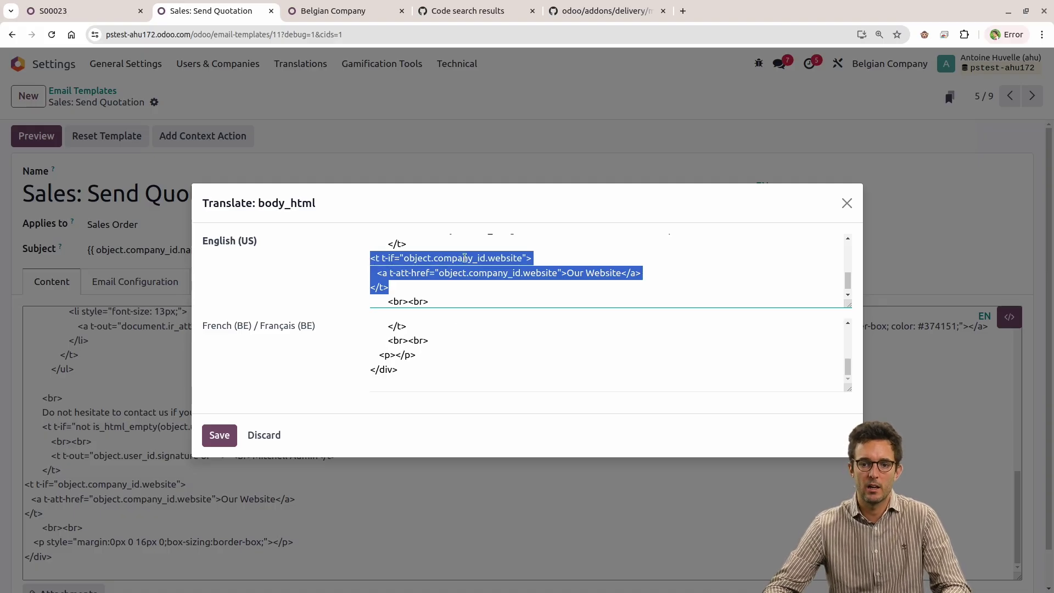
Step: Paste the website link block after the French signature's </t> and save the translation
click(469, 330)
scroll(469, 329, up, 3)
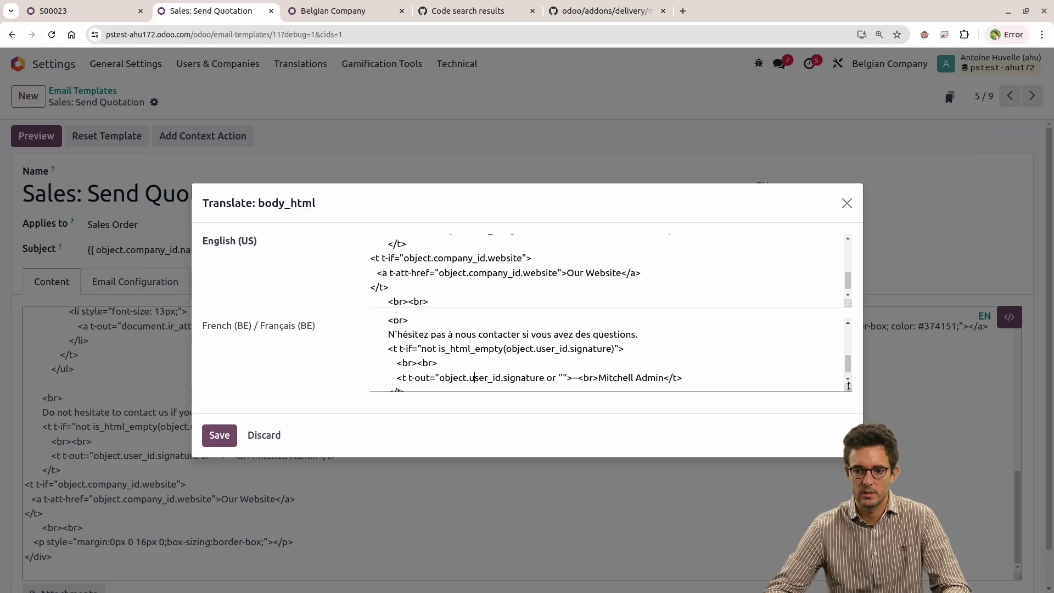
drag(848, 387, 841, 514)
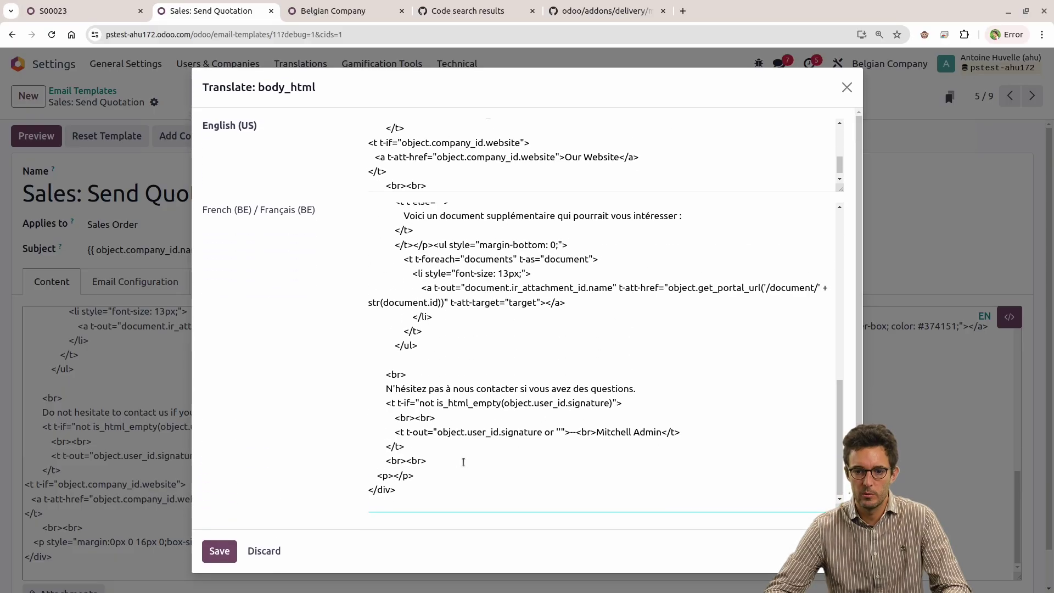
click(457, 452)
key(ctrl+v)
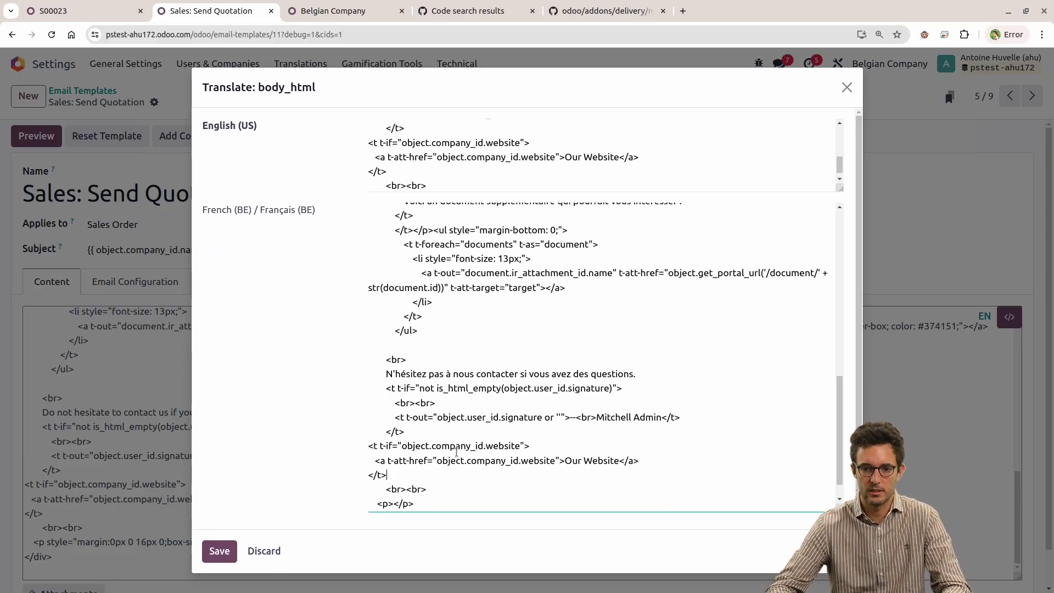
click(219, 551)
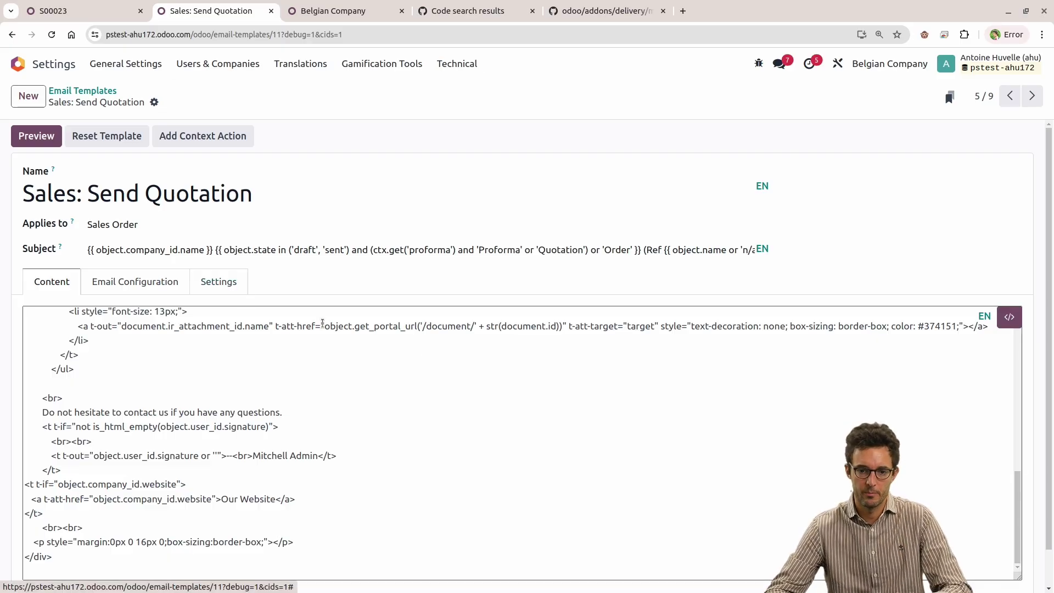
Step: Misspell the French link's 'website' field as 'webte' in the body translation and save
click(984, 318)
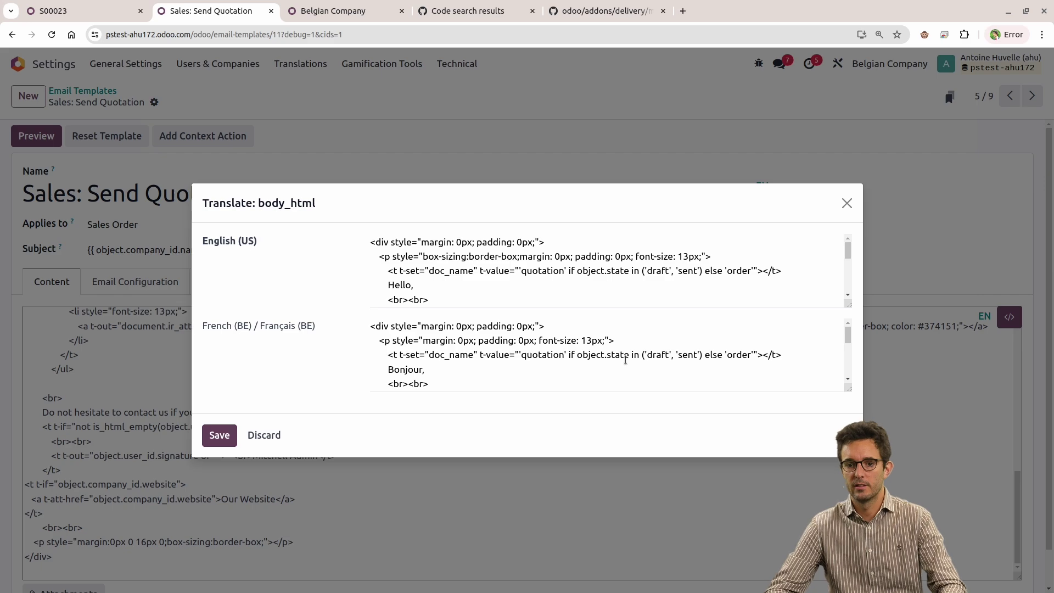
scroll(625, 360, down, 10)
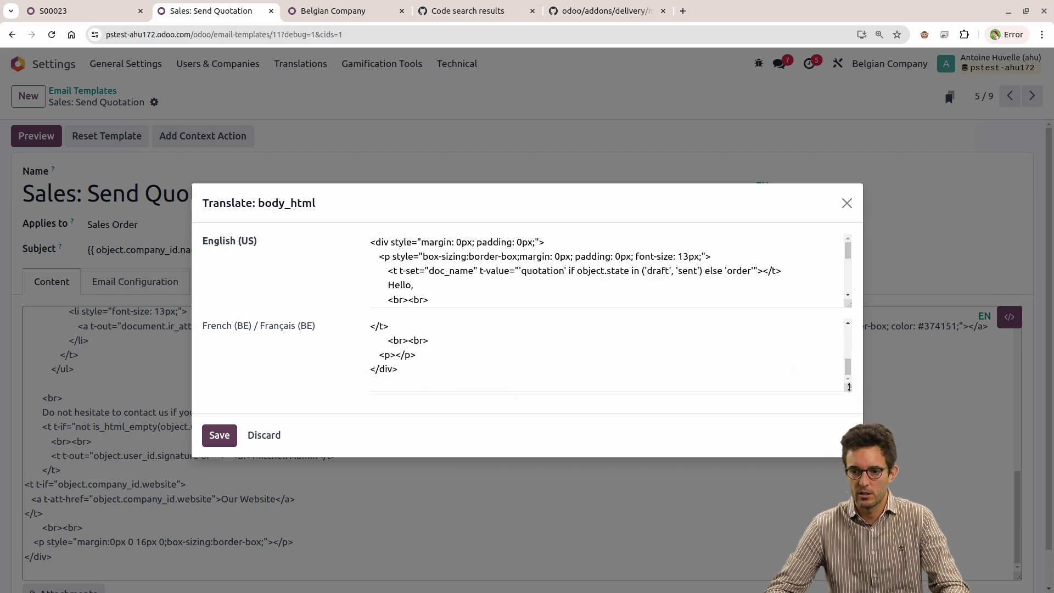
drag(849, 387, 843, 526)
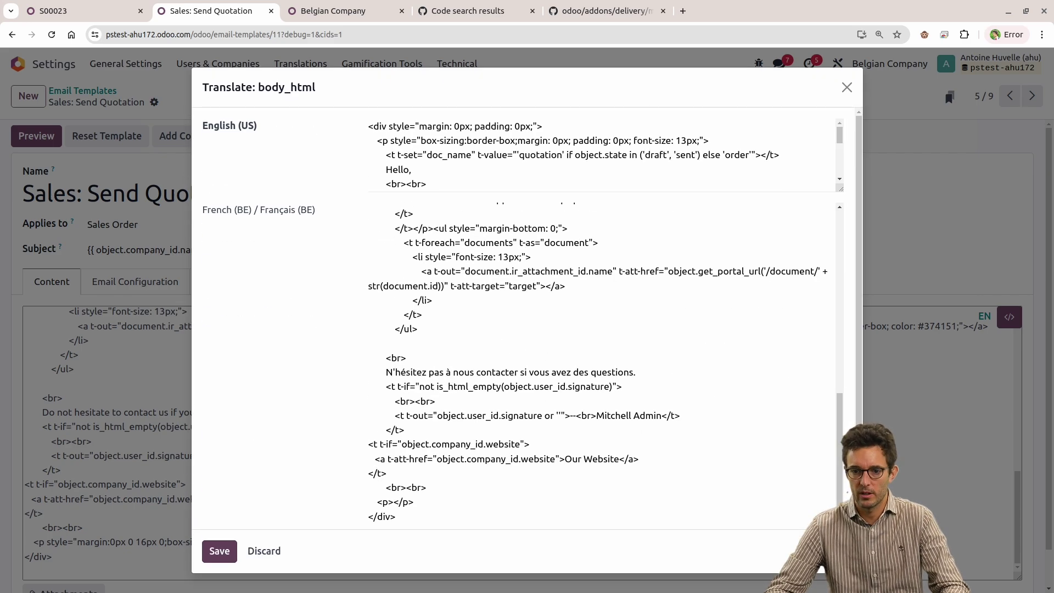
click(539, 460)
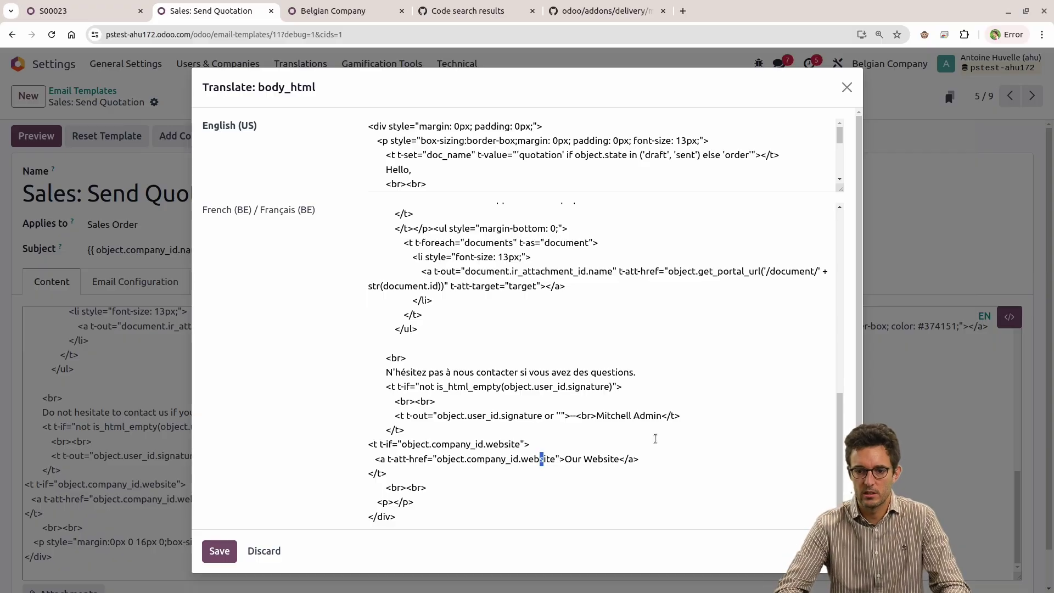
key(Delete)
text(s)
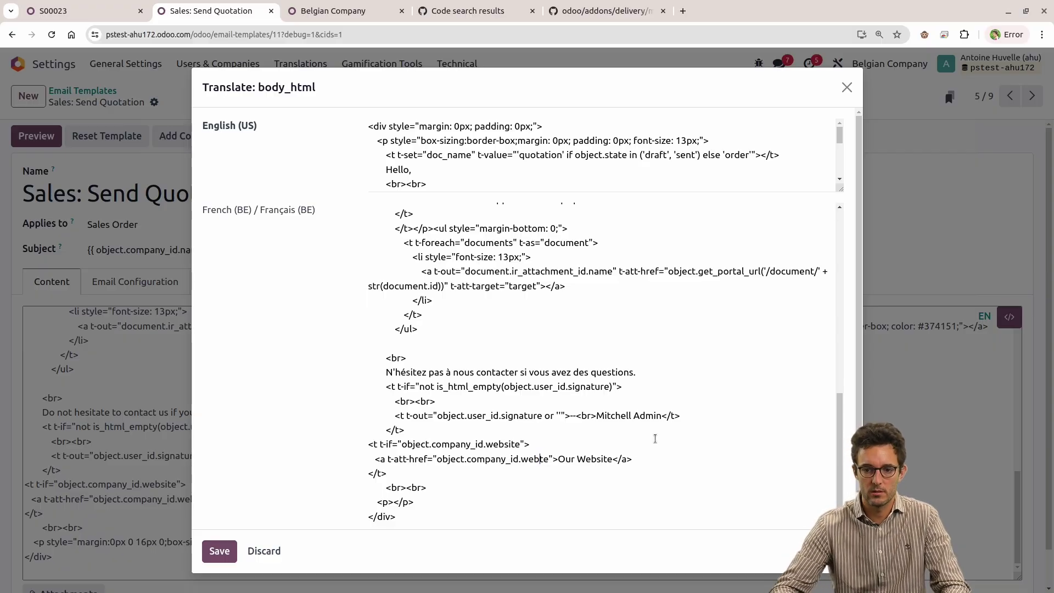
click(219, 551)
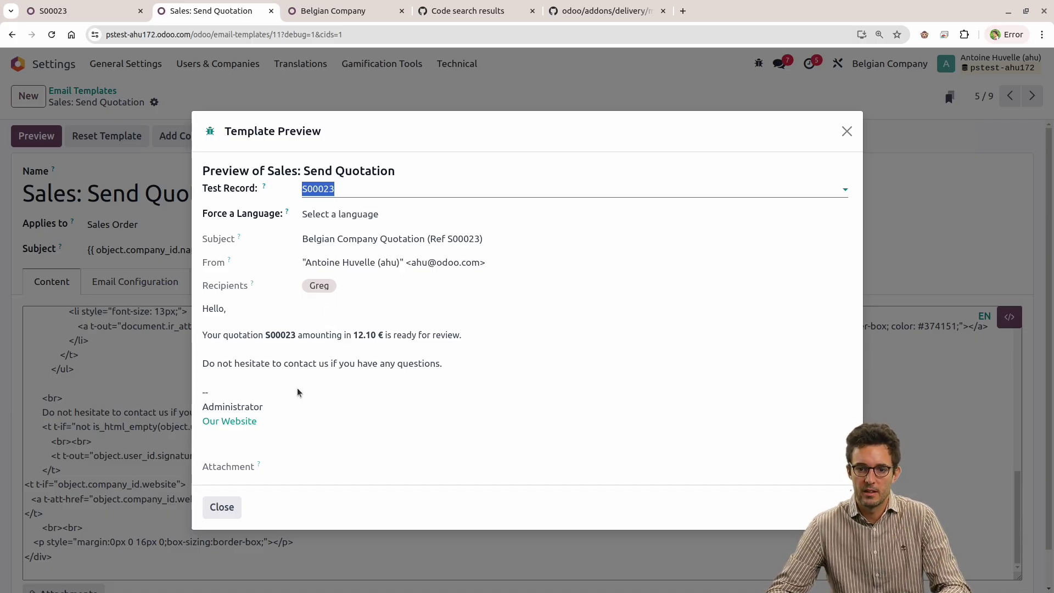
Step: Open the preview language list, then briefly check the quotation email tab and come back
click(341, 218)
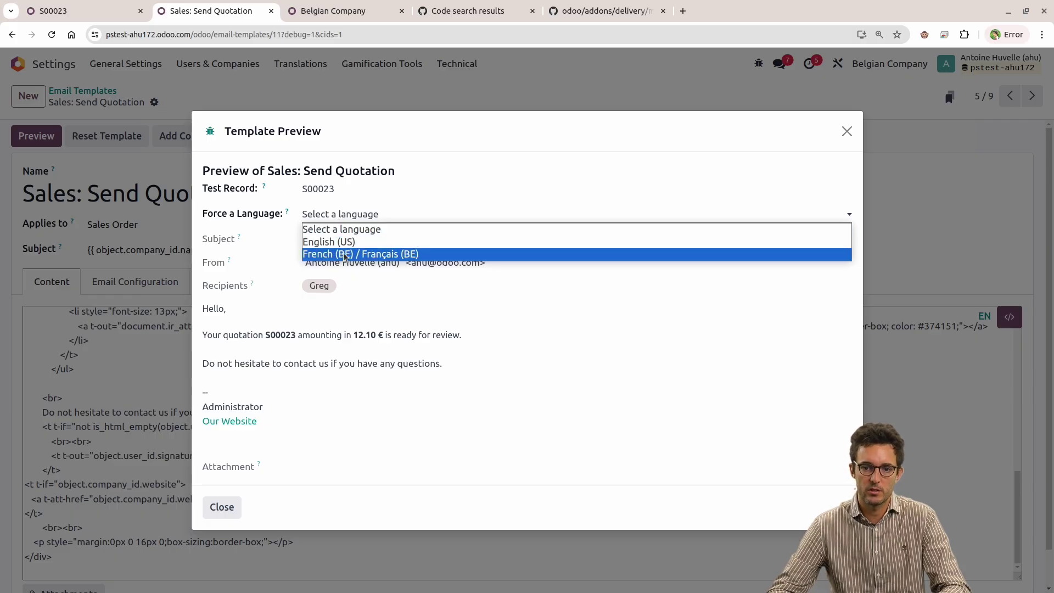
click(345, 230)
key(ctrl+Page_Up)
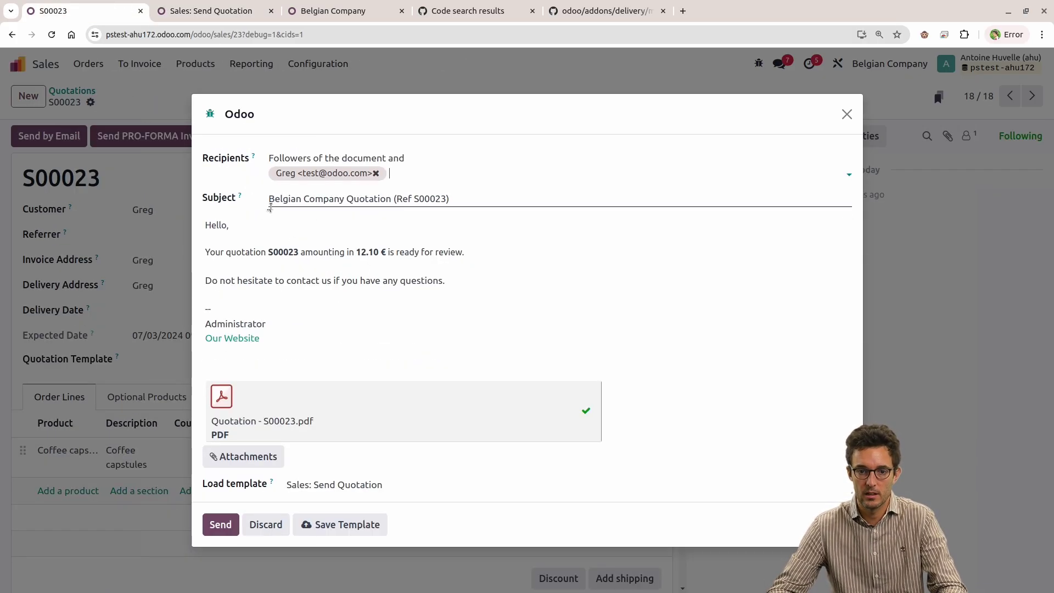
click(294, 220)
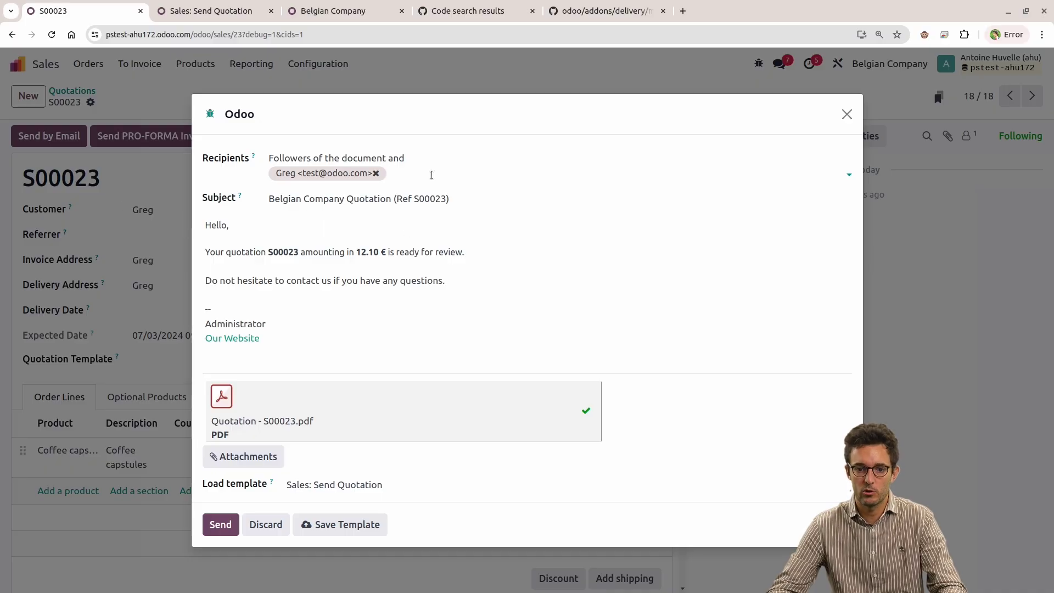
key(ctrl+Page_Down)
Step: Force the preview to French (BE) and examine the QWeb error about the missing 'webte' attribute
click(330, 215)
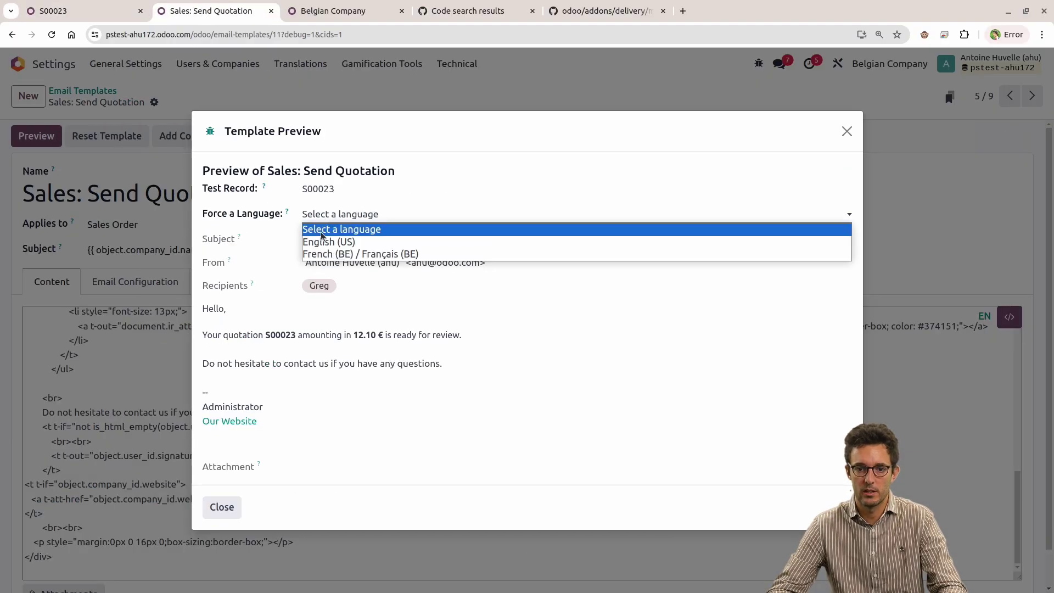
click(339, 256)
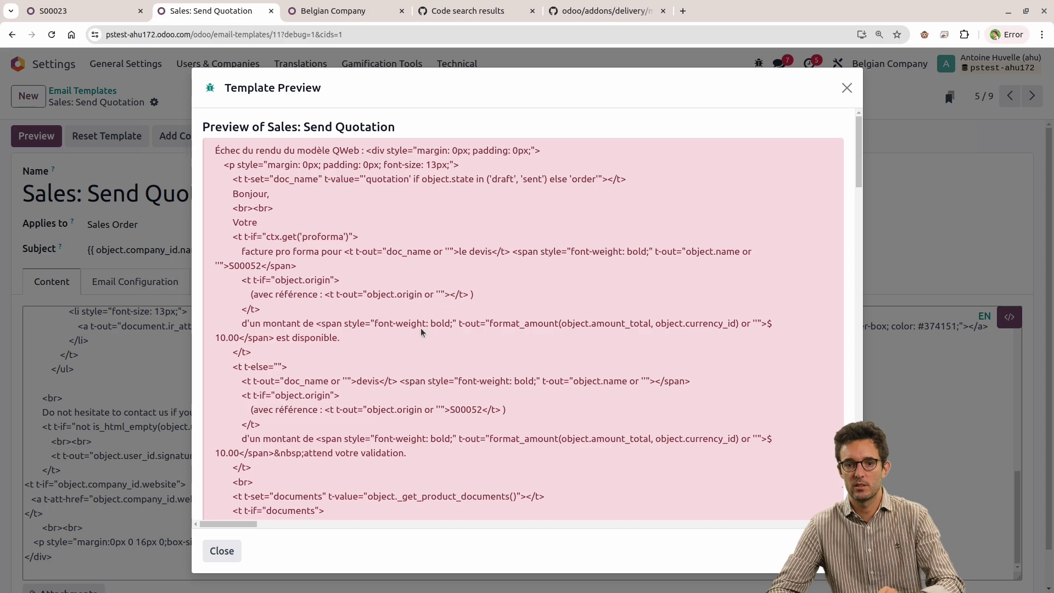
scroll(430, 328, down, 3)
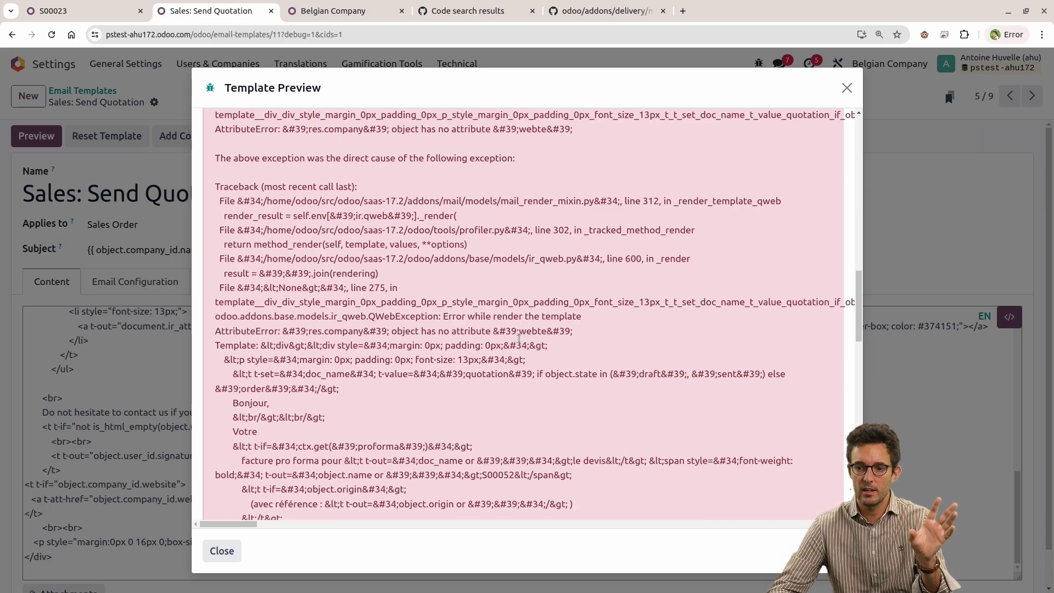
scroll(828, 311, down, 1)
scroll(853, 308, down, 10)
scroll(489, 374, down, 2)
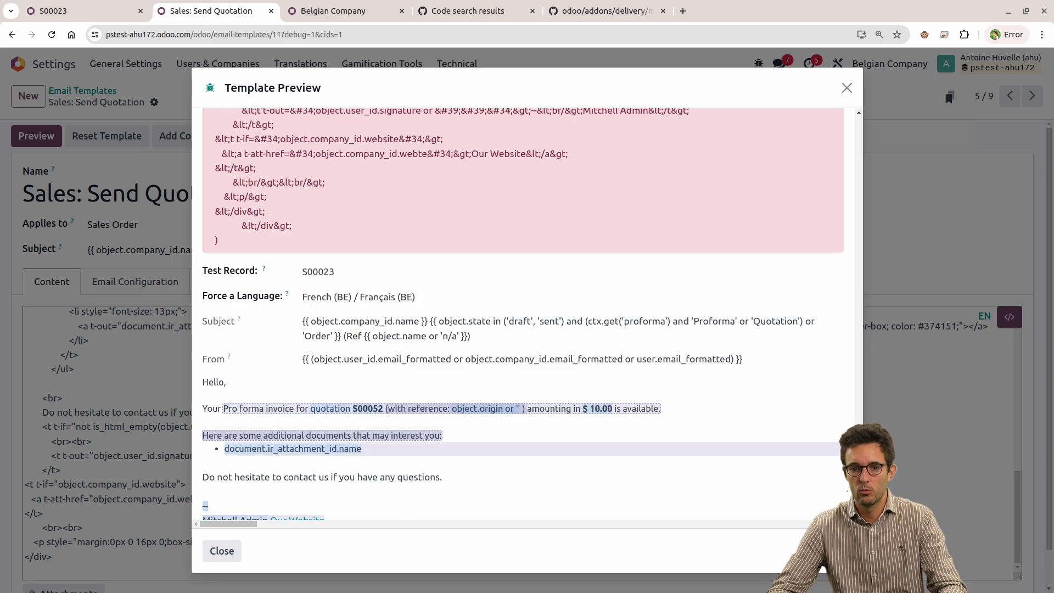
scroll(489, 374, up, 3)
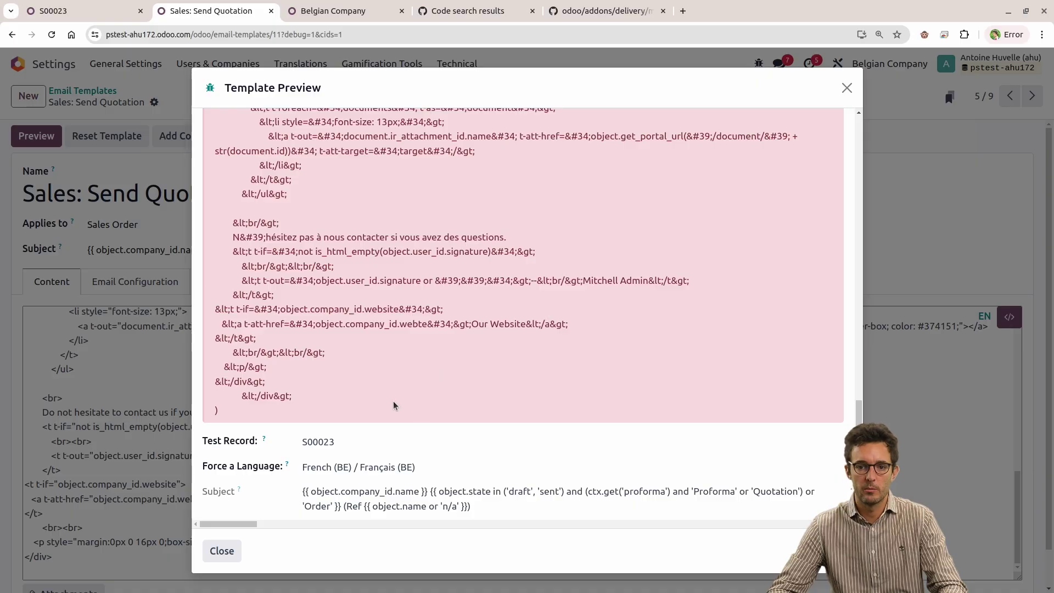
drag(394, 401, 228, 208)
scroll(832, 400, up, 3)
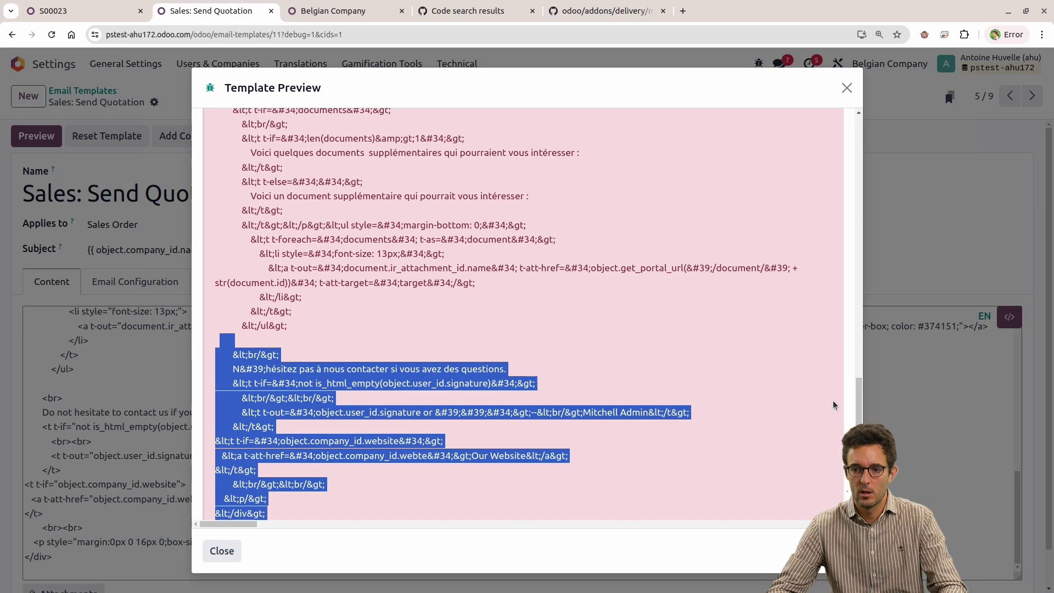
drag(857, 390, 806, 67)
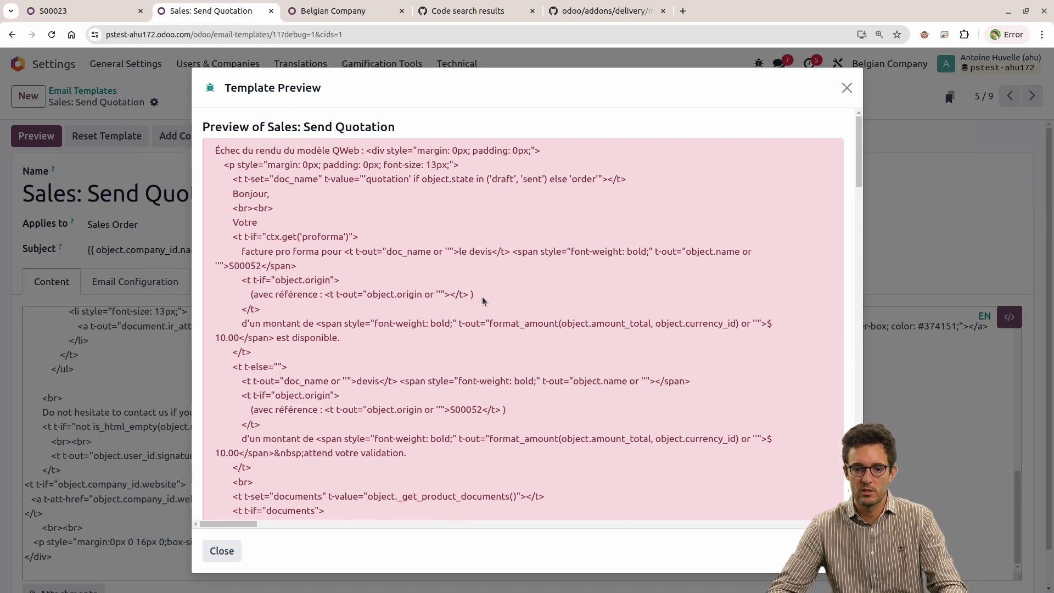
scroll(479, 298, down, 15)
scroll(479, 304, down, 1)
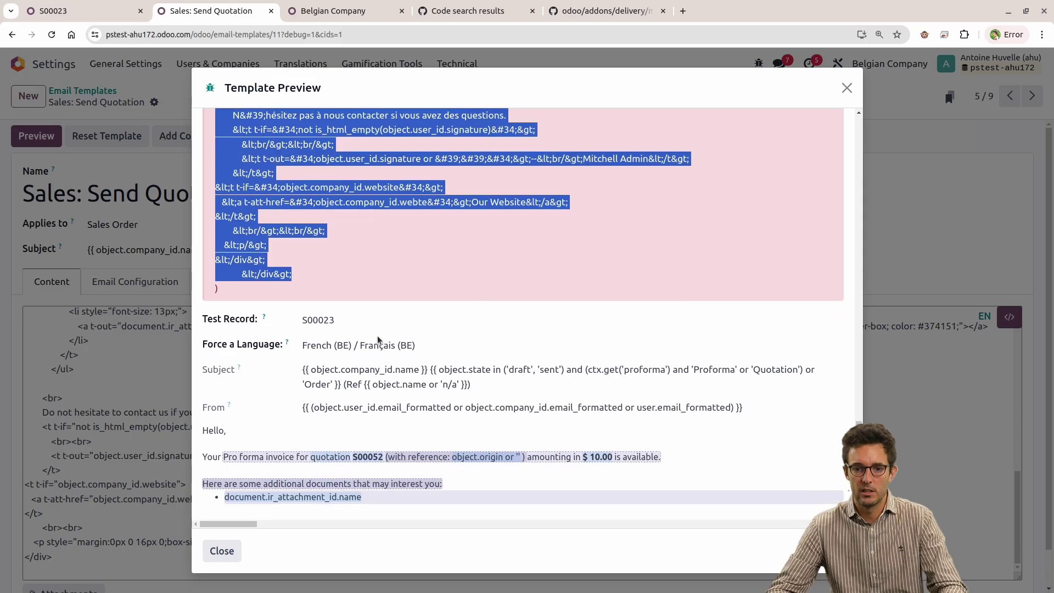
click(379, 347)
Step: Preview the Send Quotation email in English (US), confirm the Our Website link, then close the preview
click(369, 370)
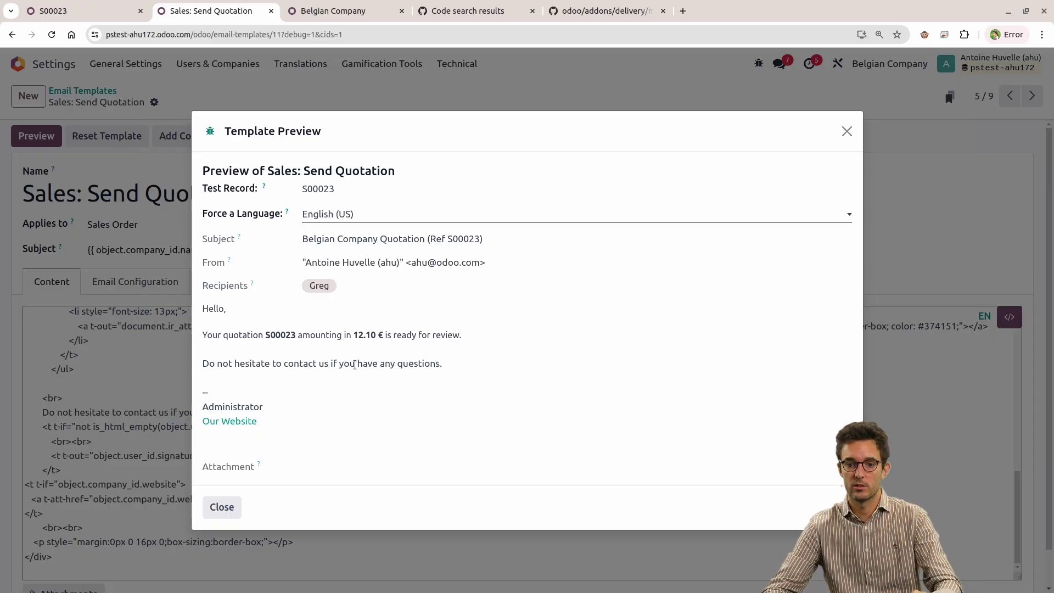
click(228, 506)
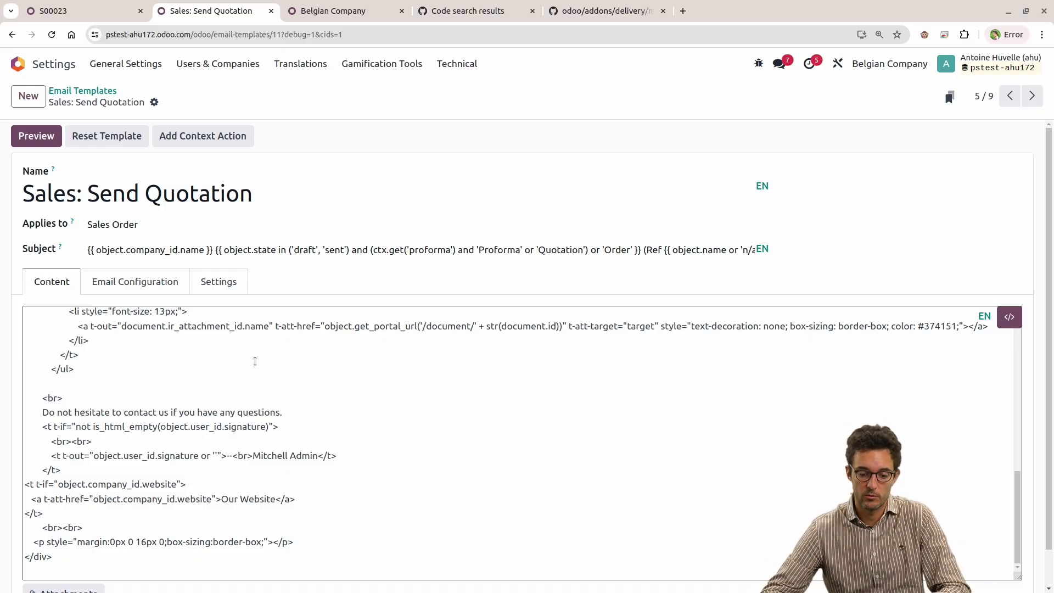
Step: Reset the Sales: Send Quotation template and its translations to default, then inspect the restored body code
click(122, 141)
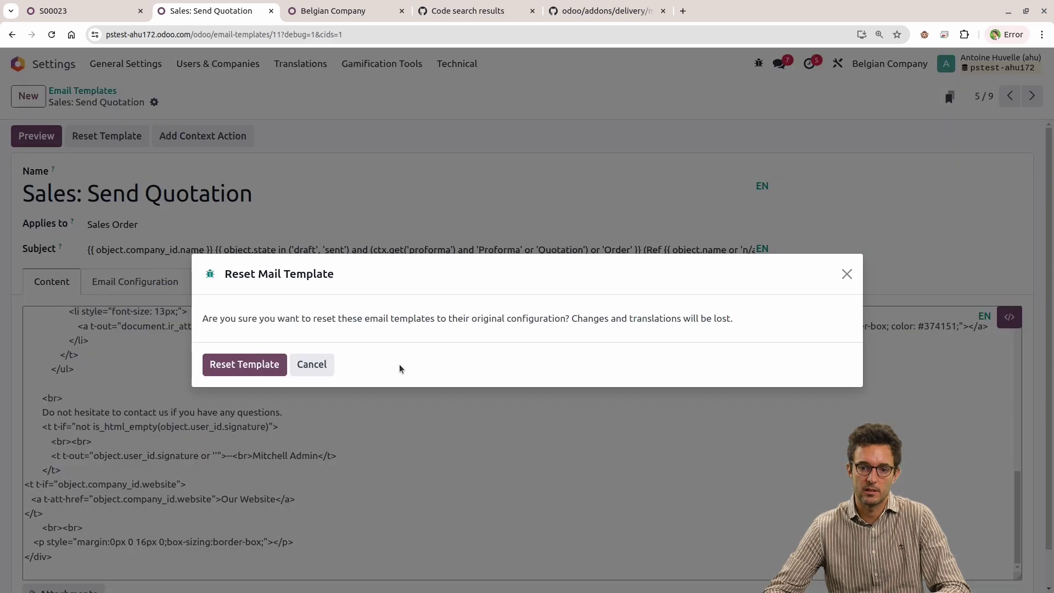
click(267, 371)
drag(250, 543, 33, 369)
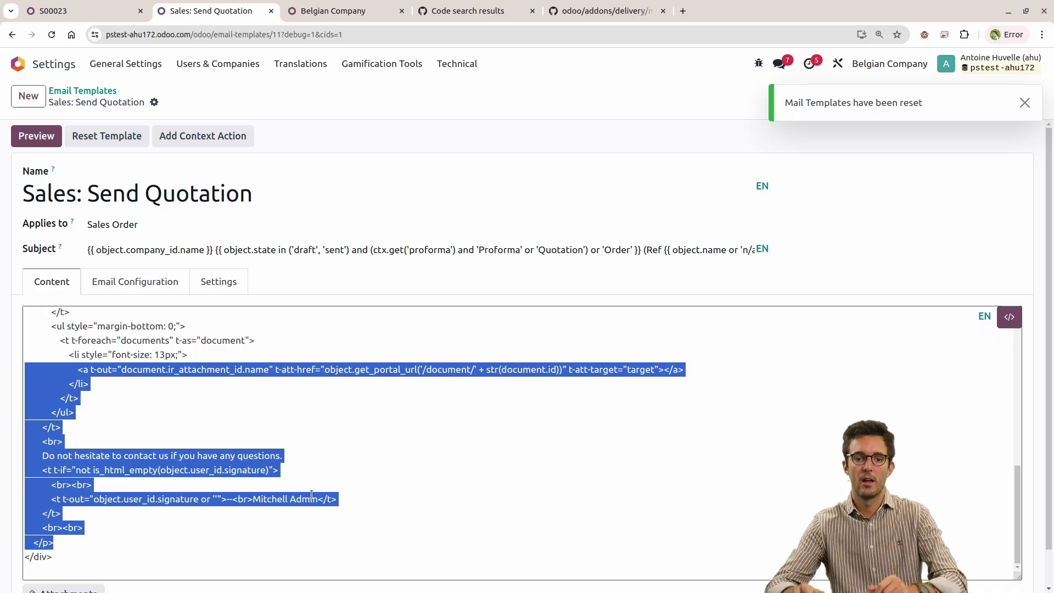
click(253, 389)
Step: Return to the Email Templates list and switch back to the S00023 quotation email composer
scroll(269, 407, up, 10)
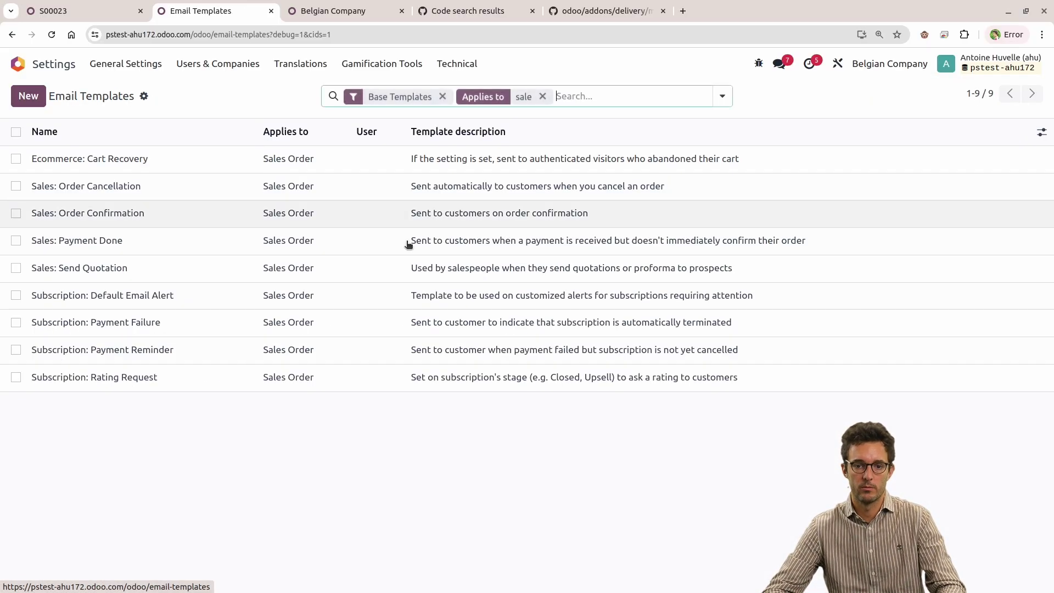
click(88, 91)
click(91, 7)
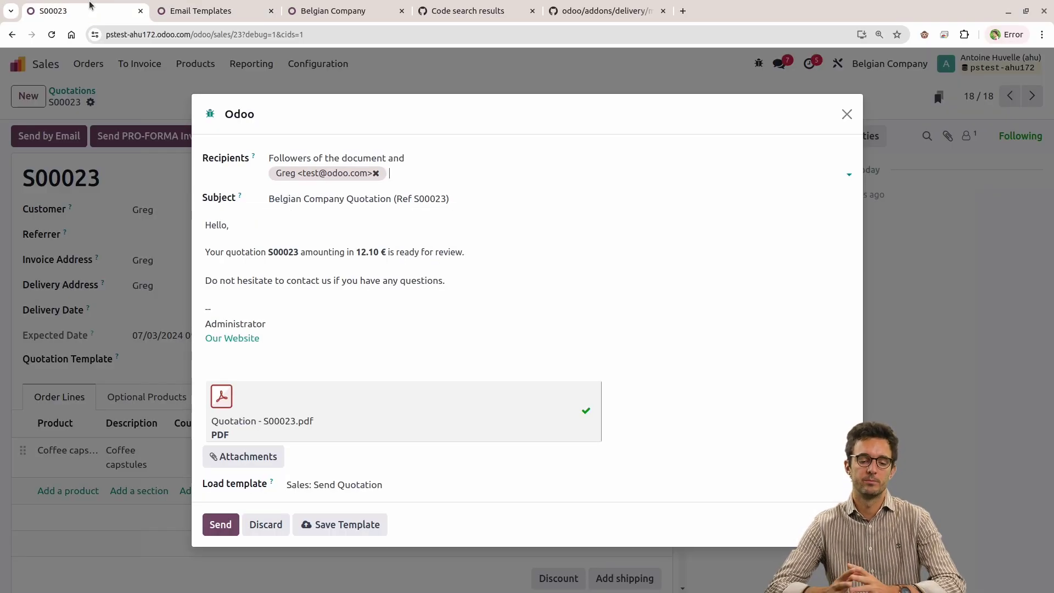